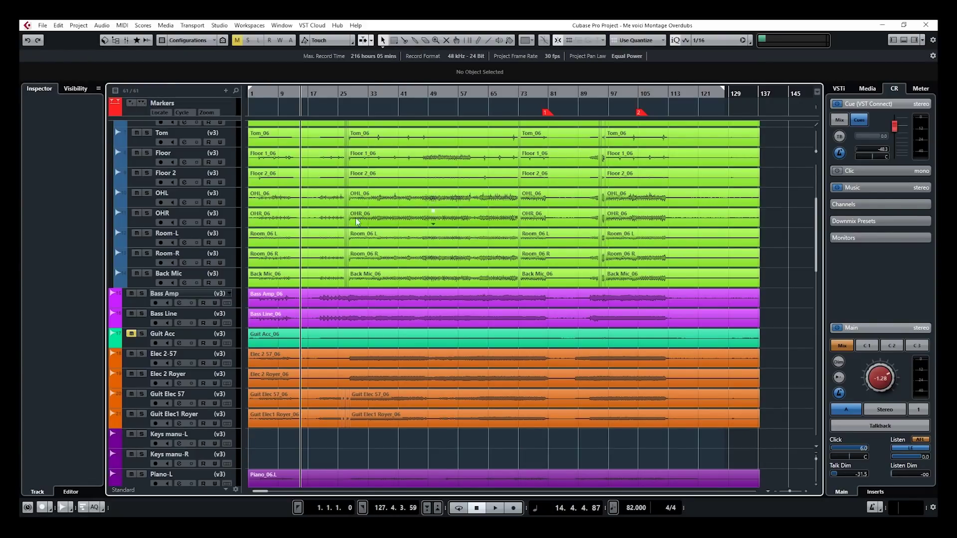
- Look through the project's tracks, from the drum group down to the bass, guitar and keys tracks
scroll(404, 240, up, 4)
scroll(403, 241, down, 10)
scroll(404, 241, up, 10)
scroll(404, 241, down, 10)
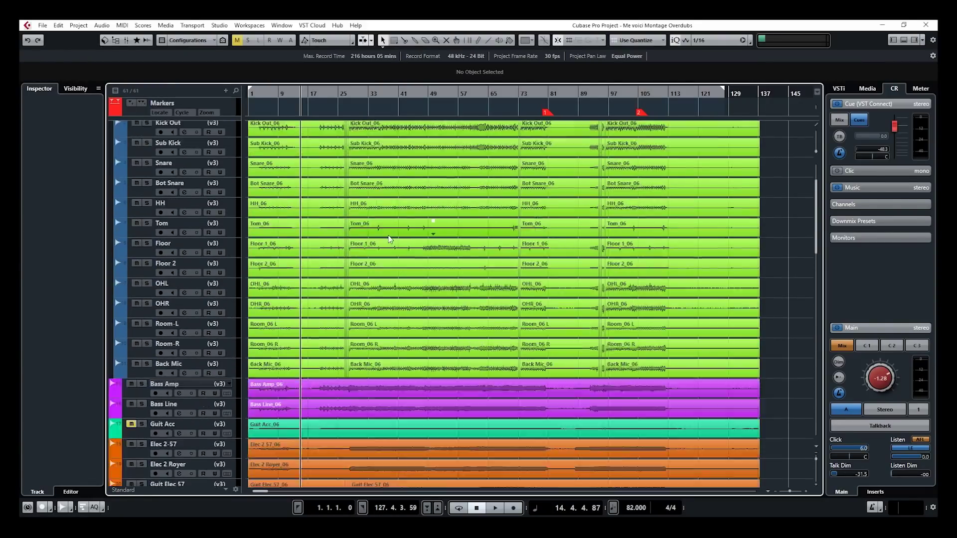
scroll(372, 199, up, 10)
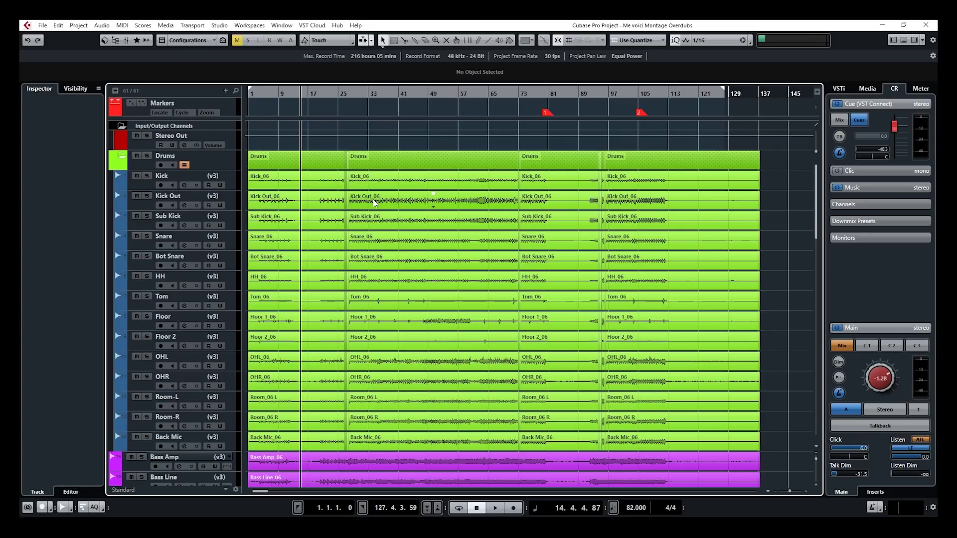
scroll(373, 199, down, 10)
scroll(373, 199, up, 10)
scroll(374, 200, down, 10)
scroll(373, 200, up, 10)
scroll(374, 200, down, 10)
scroll(374, 201, up, 10)
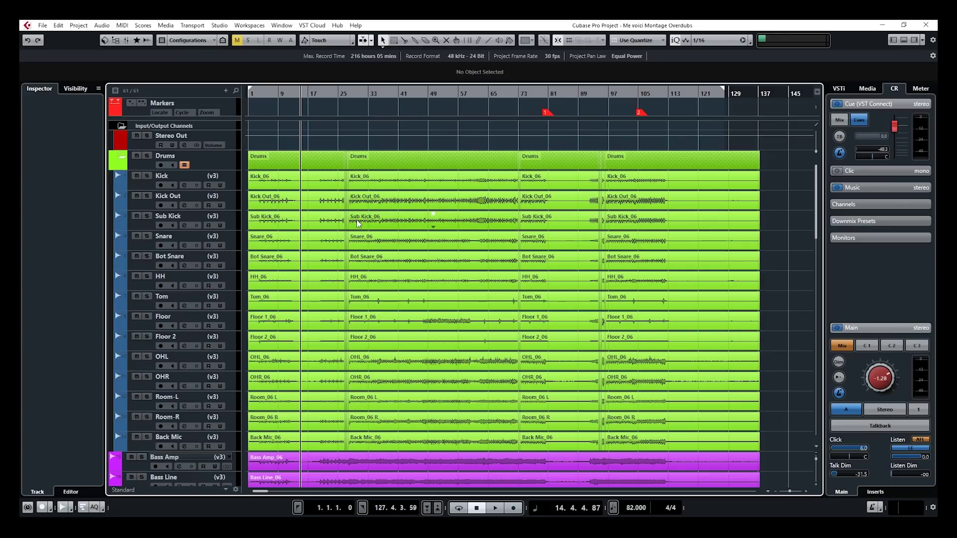
- Look along the timeline of the drum recordings, moving forward through the song and back to its start
scroll(377, 234, right, 10)
scroll(378, 234, left, 8)
scroll(382, 234, right, 2)
scroll(384, 238, left, 2)
scroll(386, 241, down, 10)
scroll(386, 242, up, 10)
scroll(387, 245, right, 4)
scroll(387, 244, left, 5)
scroll(387, 244, right, 7)
scroll(387, 245, left, 8)
scroll(387, 244, right, 8)
scroll(387, 244, left, 10)
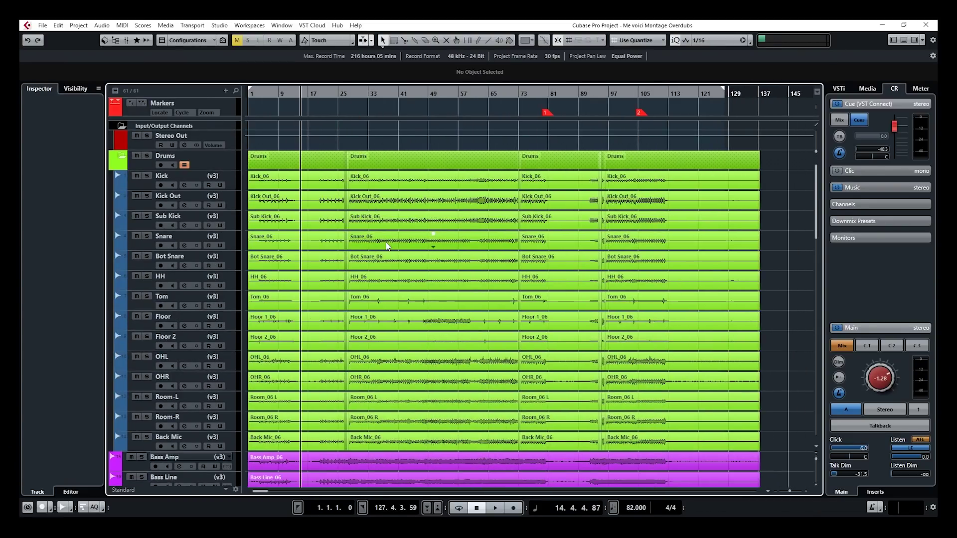
scroll(387, 244, right, 8)
scroll(387, 244, left, 8)
- Inspect the drum clips at different zoom levels, including the edits around bars 95 and 96
scroll(369, 237, up, 10)
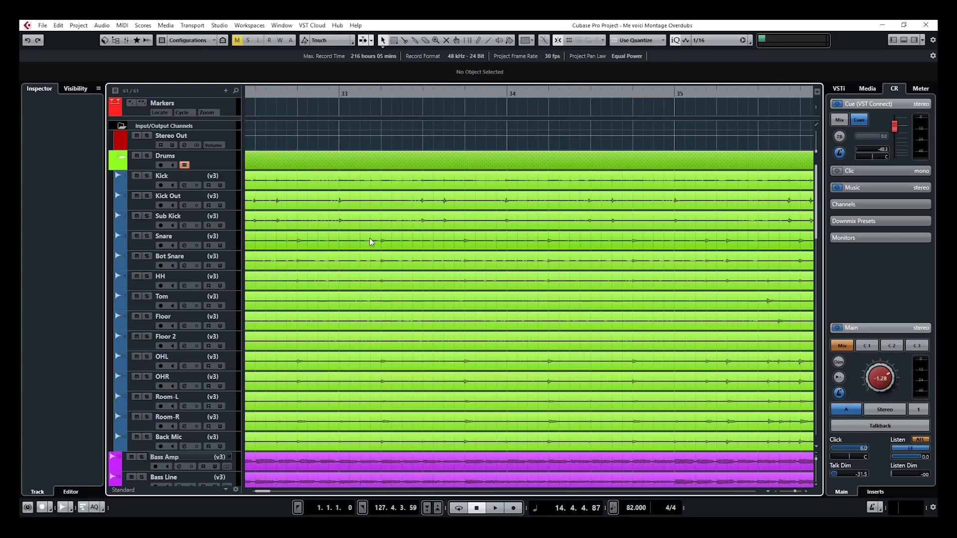
scroll(380, 245, down, 4)
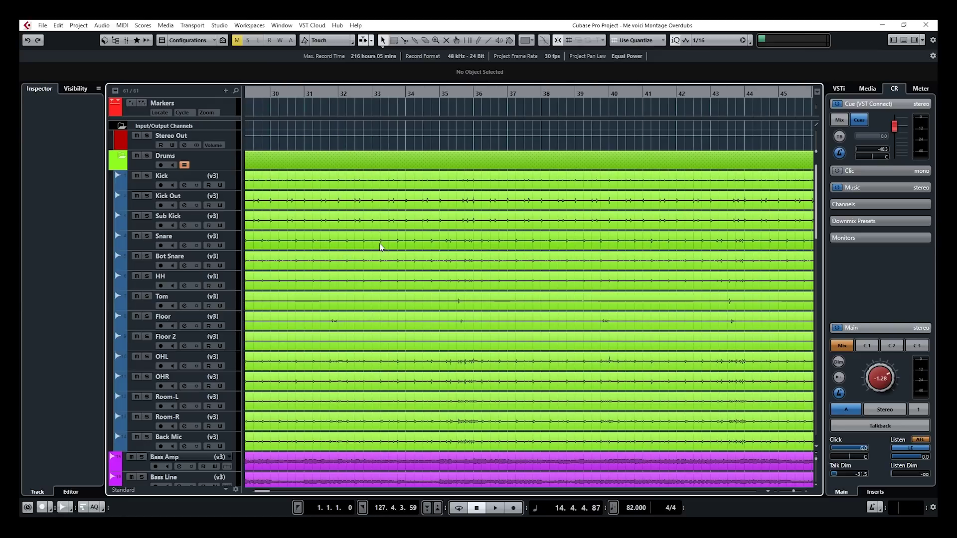
scroll(380, 246, down, 10)
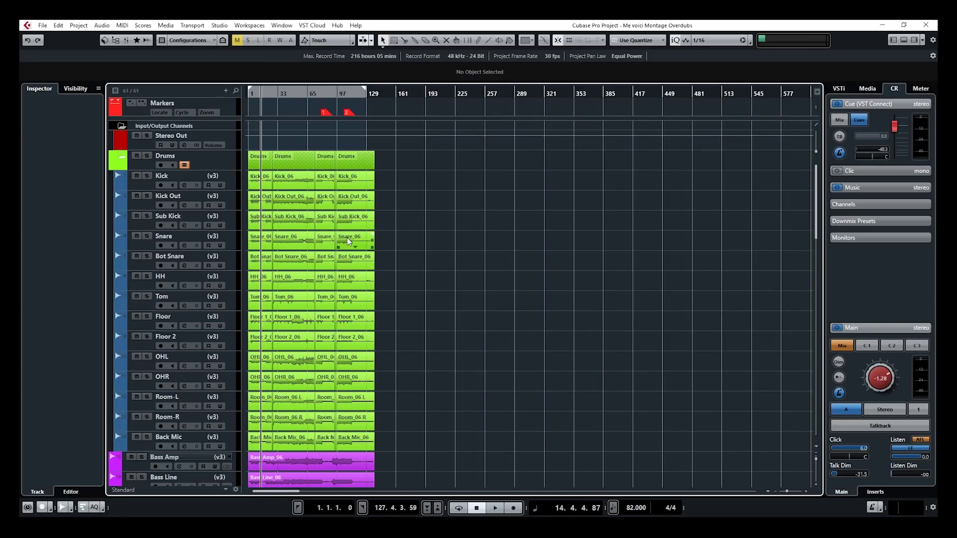
scroll(347, 238, up, 15)
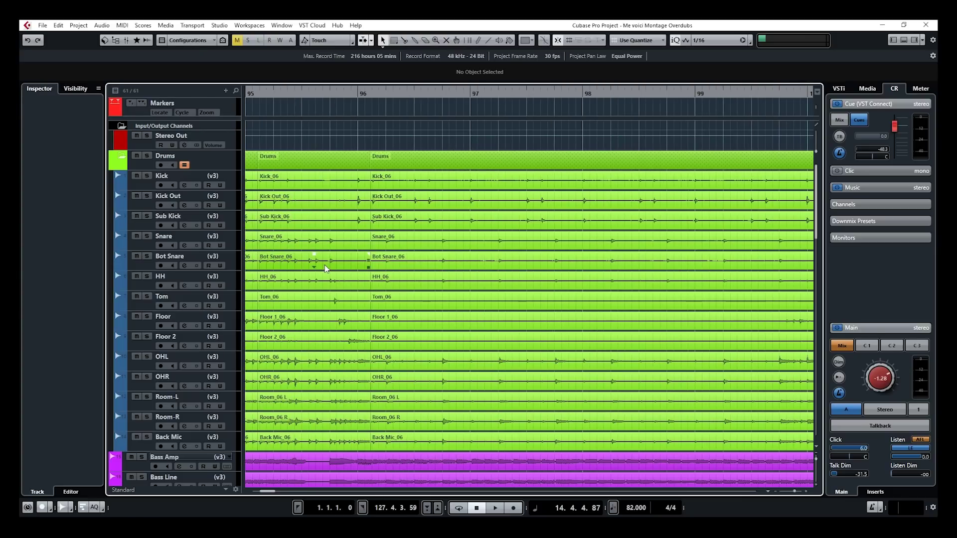
scroll(325, 265, left, 3)
scroll(324, 270, left, 2)
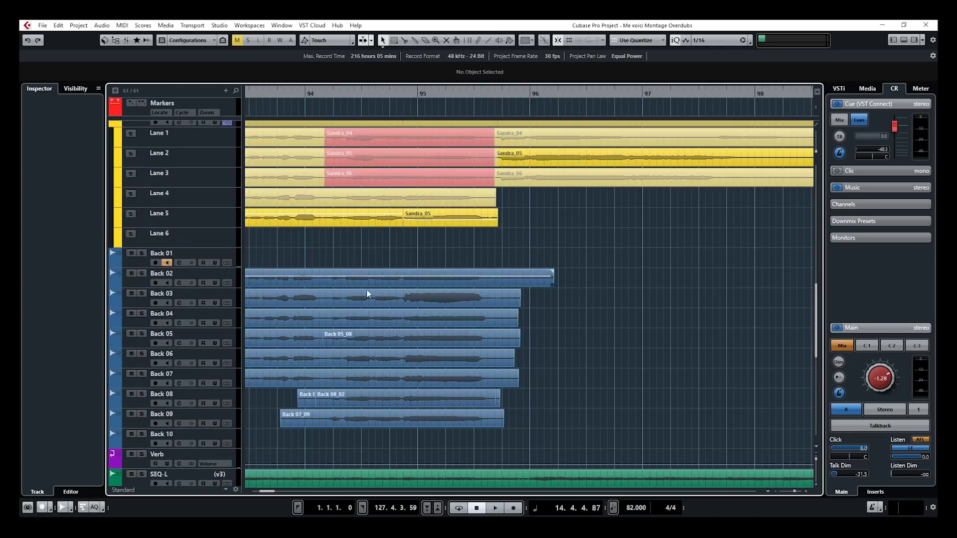
- Zoom the timeline out until the full length of the song fits in the project view
scroll(373, 298, down, 3)
key(g)
key(g)
key(g)
key(g)
key(g)
key(h)
key(h)
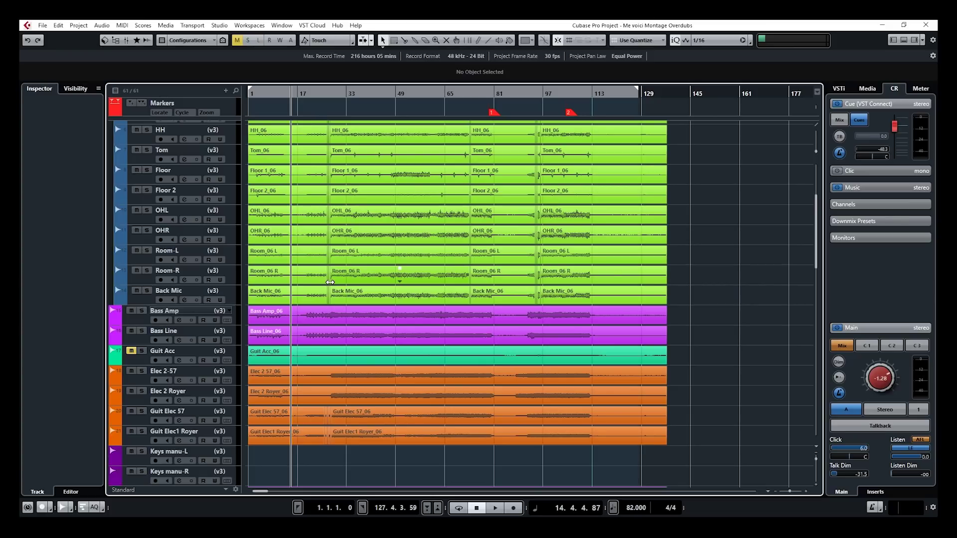
- Open the MixConsole, look across its instrument and vocal channels, and return to the project view
key(F3)
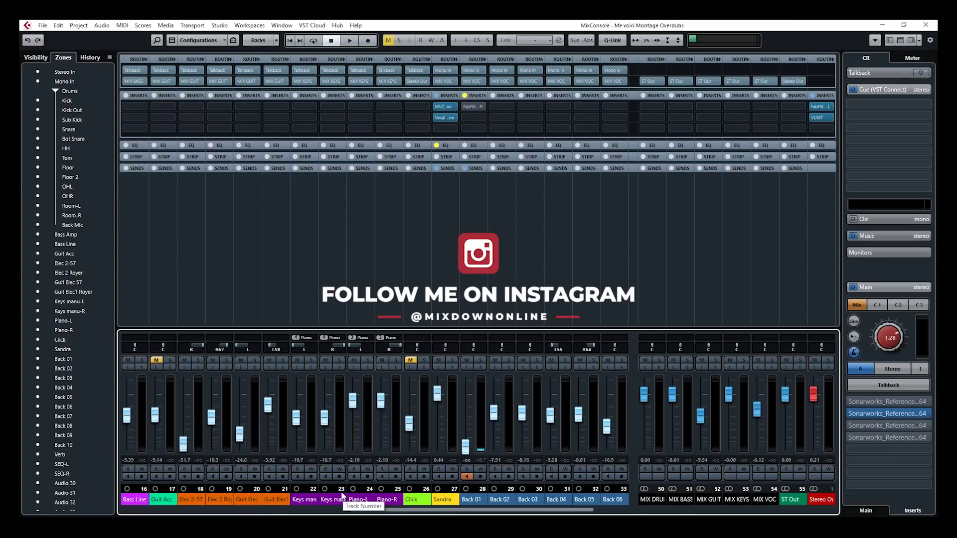
scroll(342, 495, right, 5)
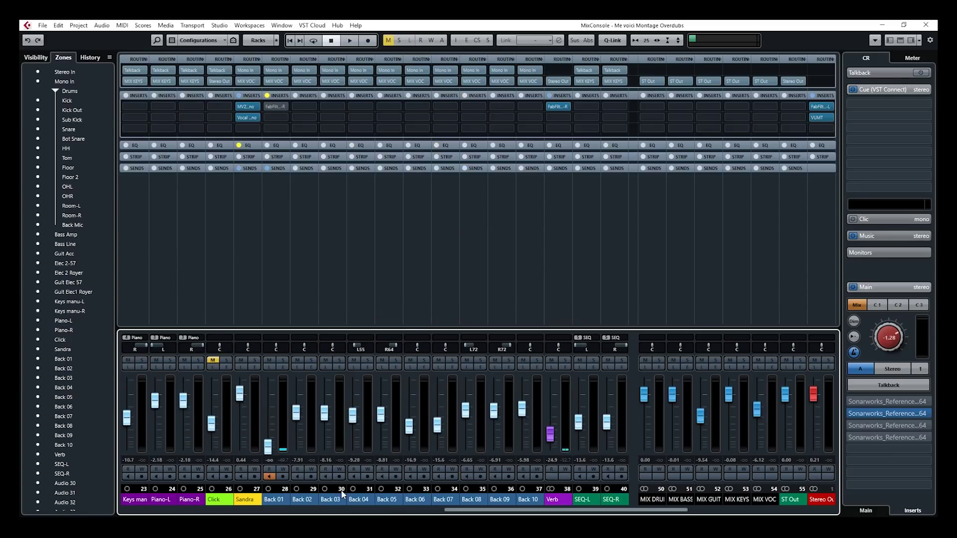
scroll(342, 489, left, 8)
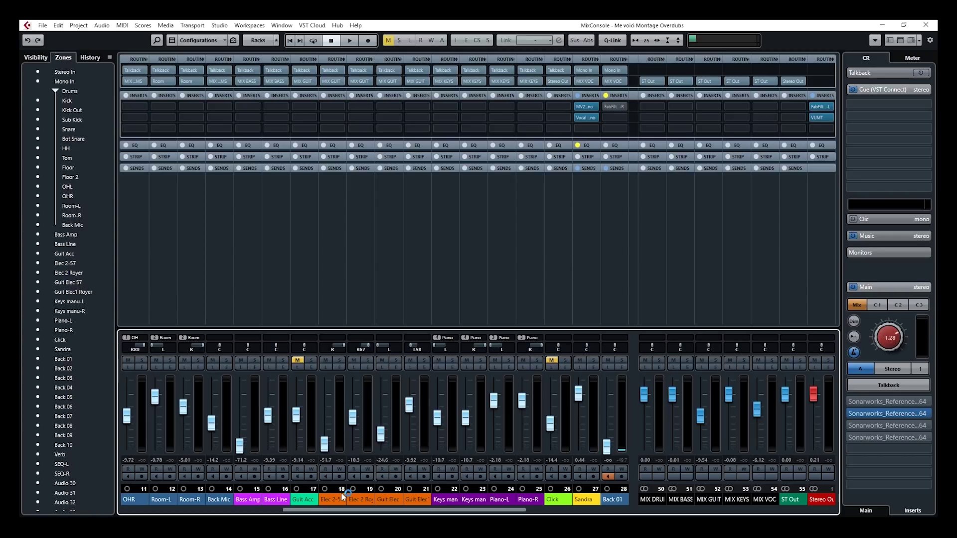
scroll(341, 492, right, 4)
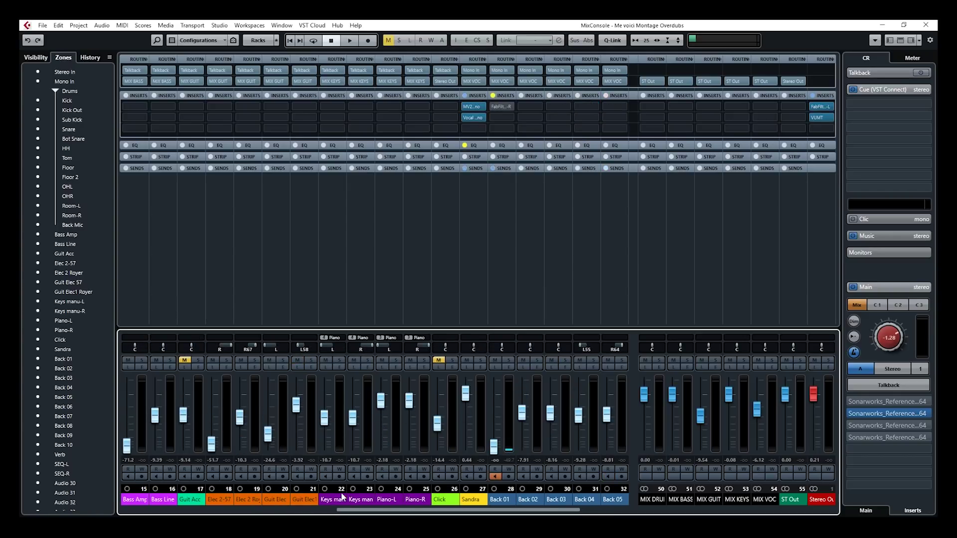
key(F3)
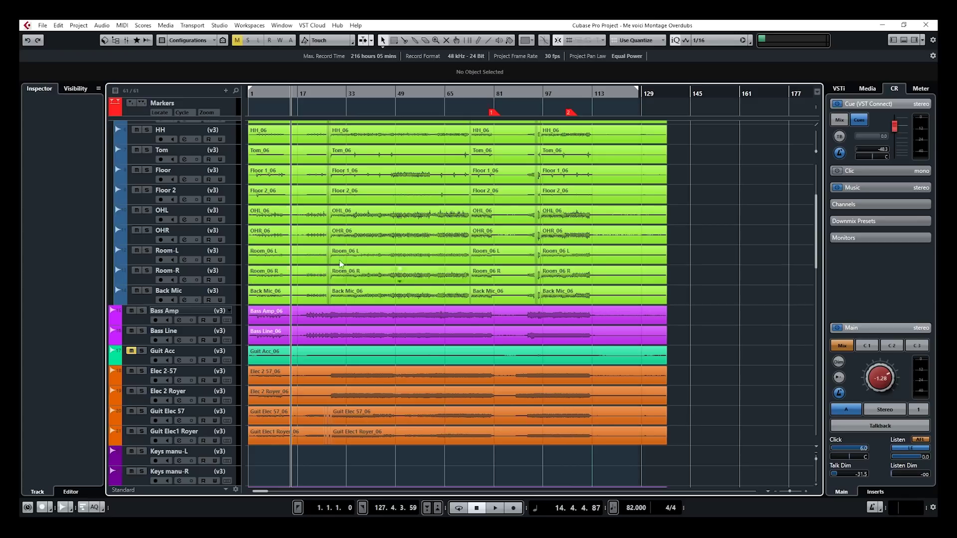
- Look through the track list from the drums down to the SEQ and Audio tracks
scroll(294, 219, down, 5)
scroll(294, 219, up, 10)
scroll(294, 222, down, 2)
scroll(294, 223, up, 2)
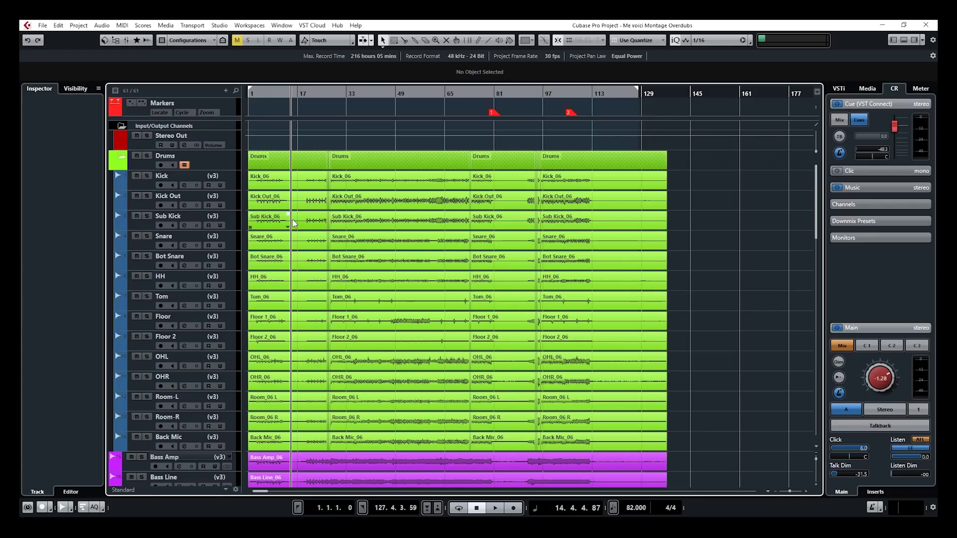
scroll(316, 245, down, 6)
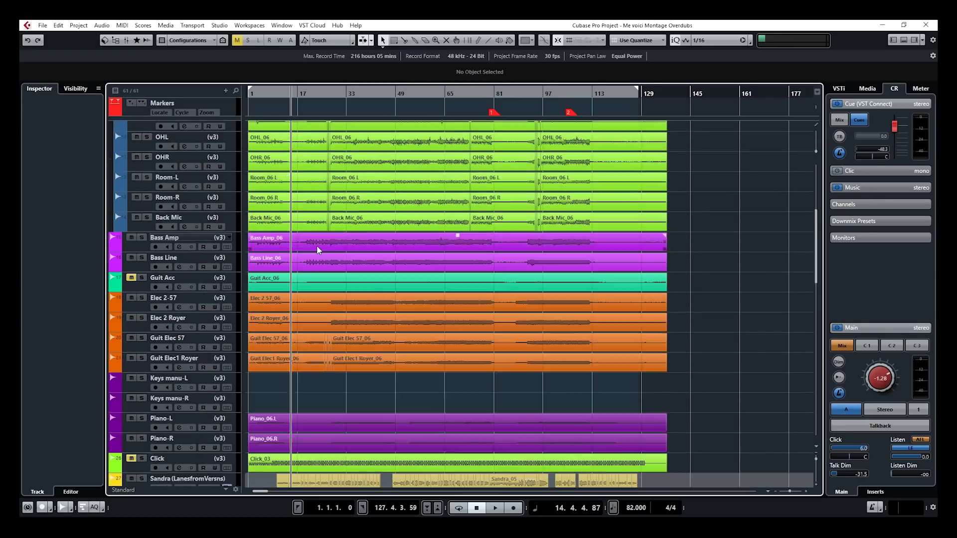
scroll(319, 250, down, 12)
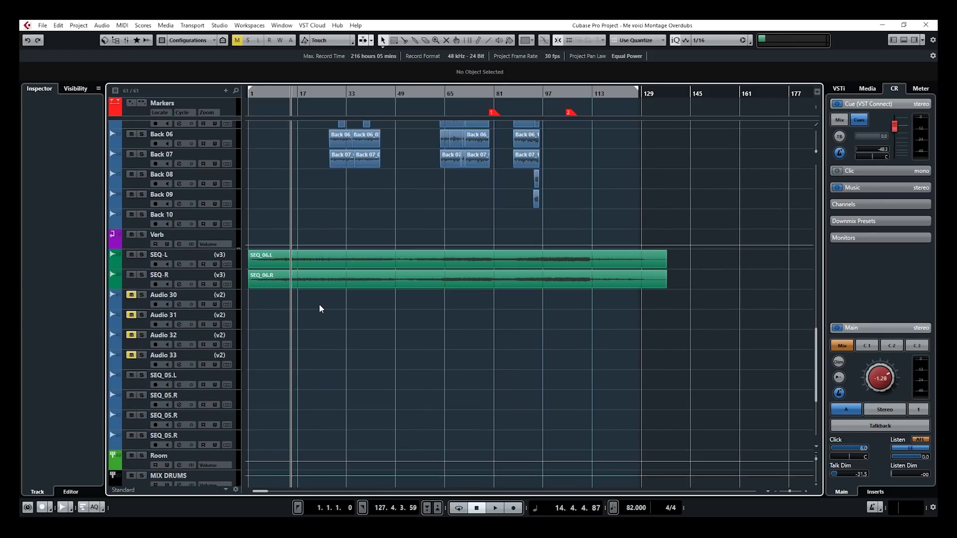
- Select the first clip on the Back 02 track, move the playhead to its start and play the song from there
scroll(320, 304, up, 5)
click(338, 278)
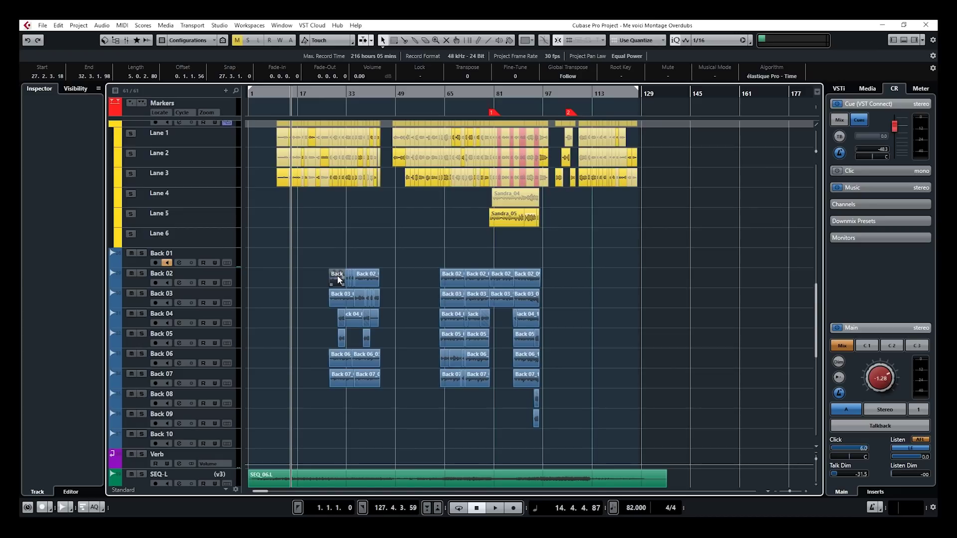
key(l)
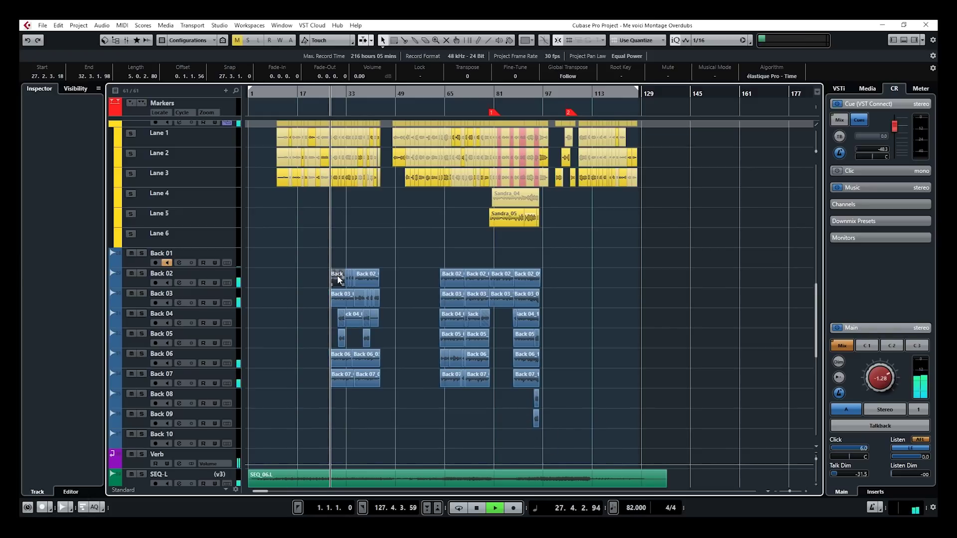
key(space)
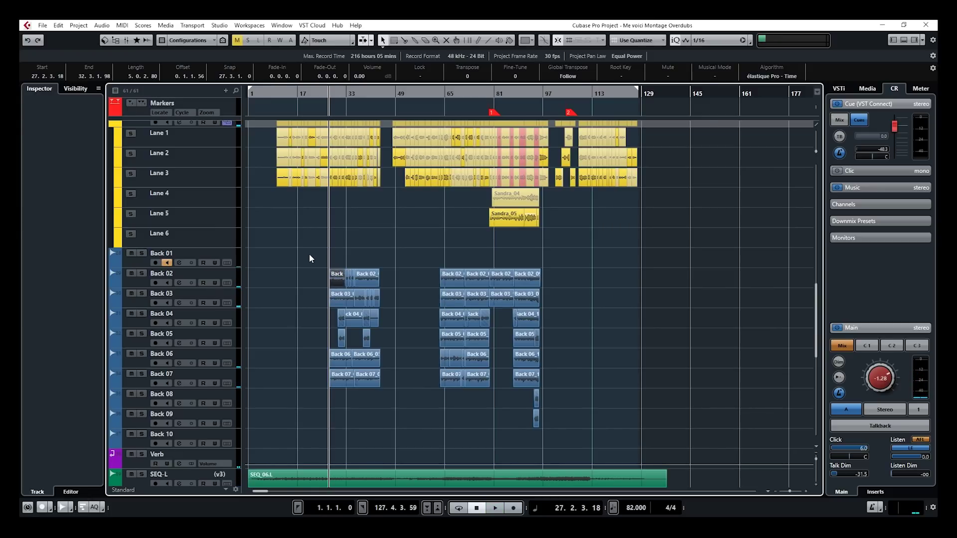
ctrl+scroll(310, 253, up, 6)
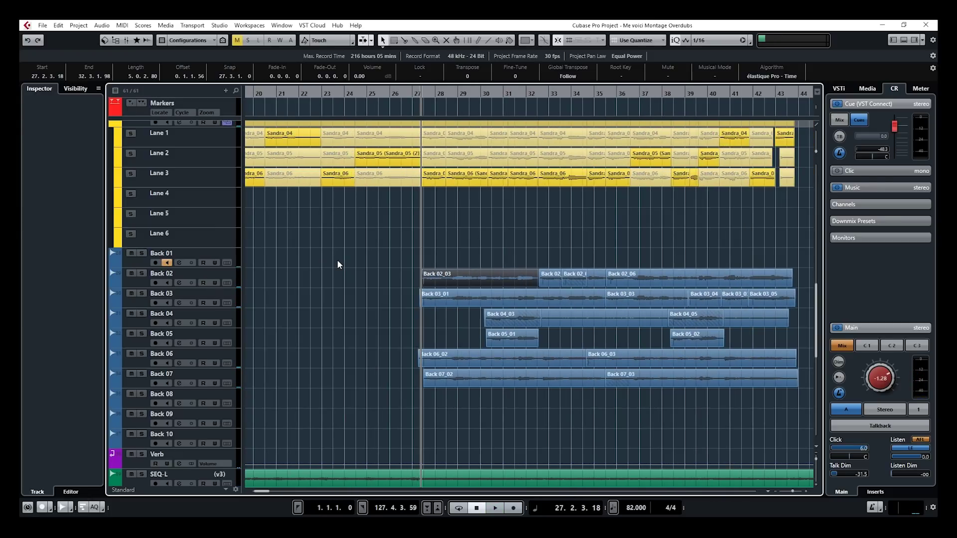
key(space)
key(space)
- Check the Return to Start Position on Stop option in the Transport preferences, then close the preferences
click(42, 25)
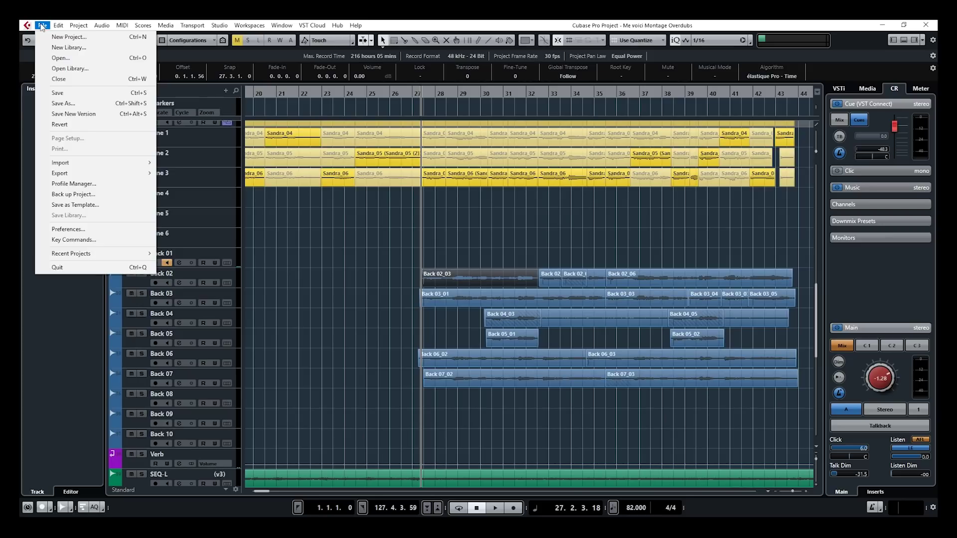
click(69, 229)
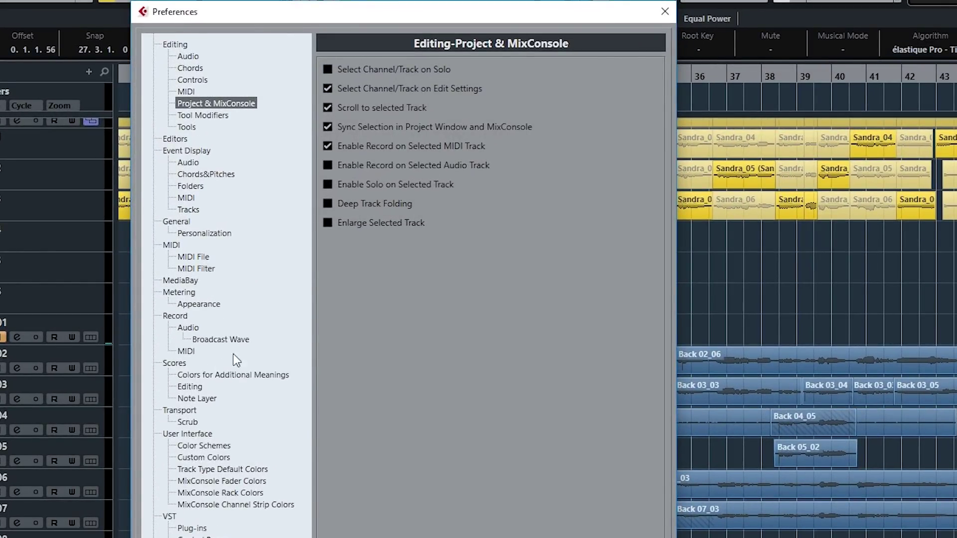
click(191, 411)
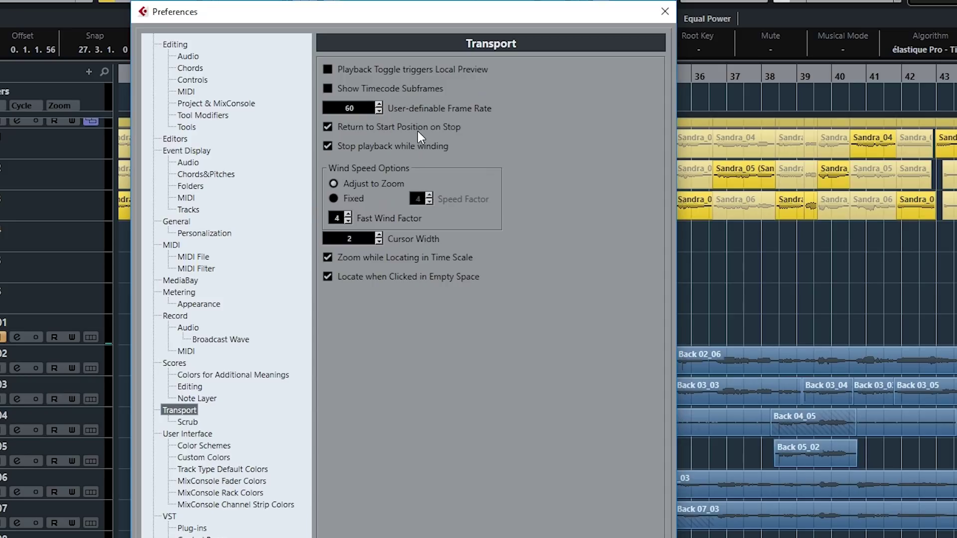
click(326, 128)
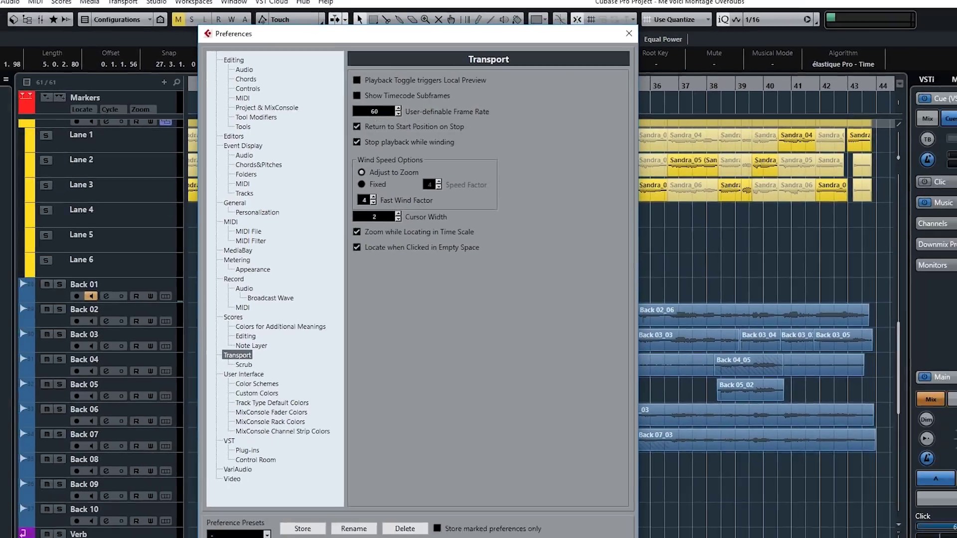
key(Escape)
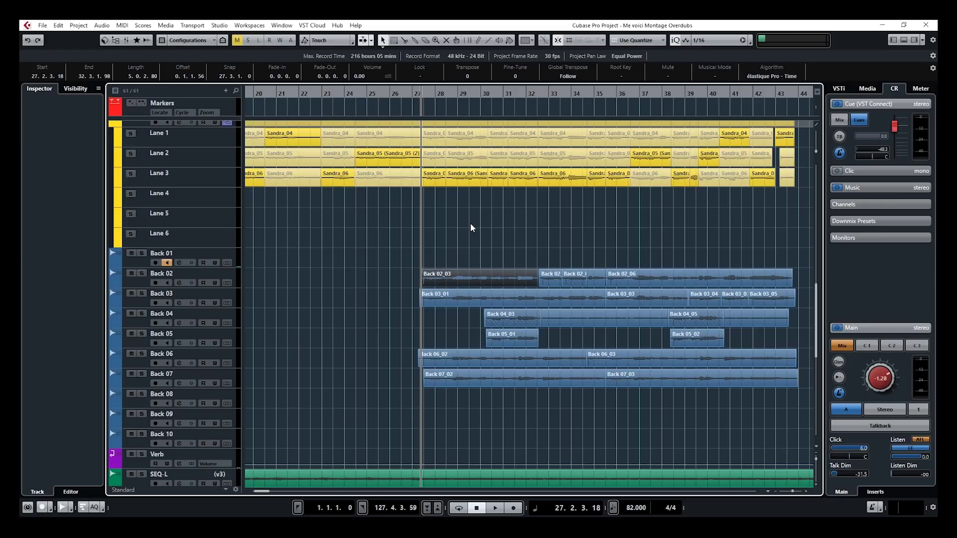
- Place the playhead at about bar 31 and play a short passage from there
click(506, 95)
key(space)
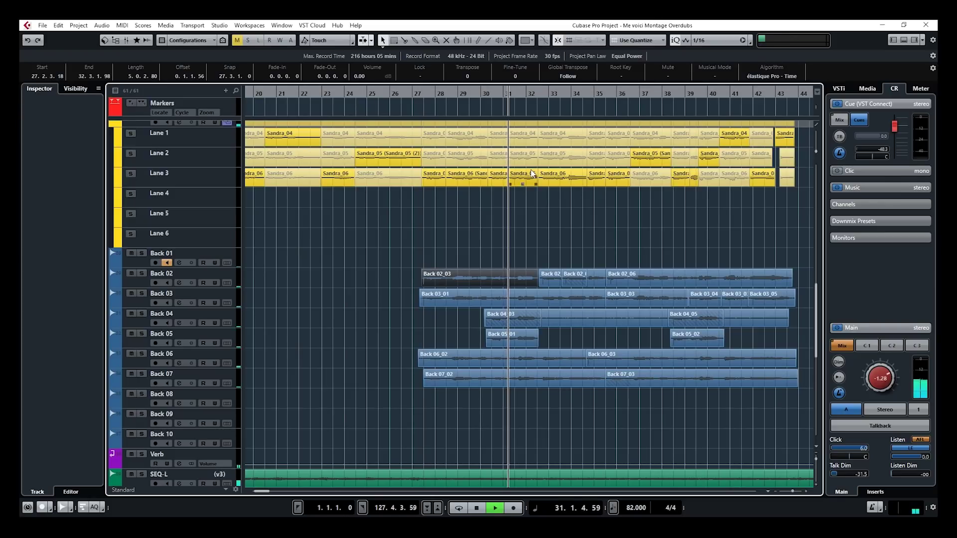
key(space)
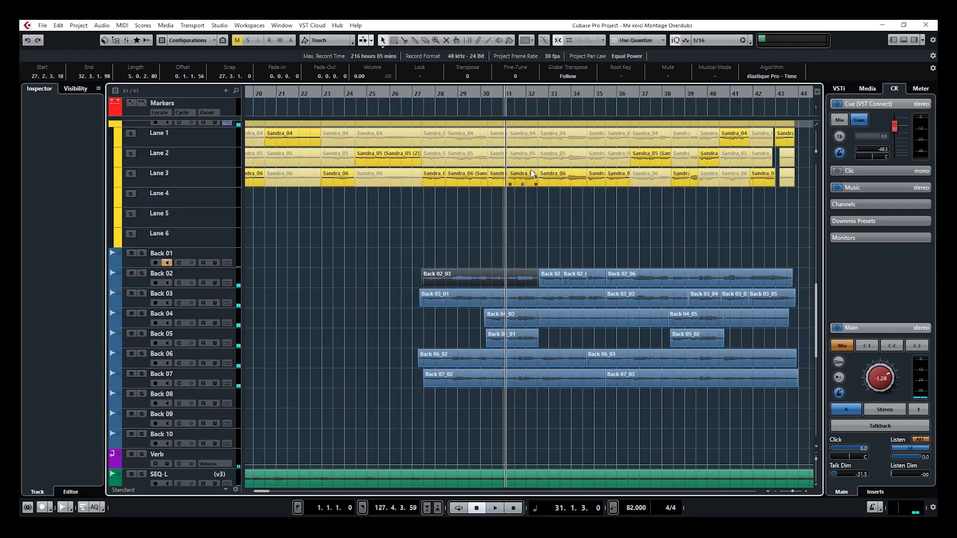
- Move the playhead back to the start of the selected Back 02 clip and play briefly from that point
key(l)
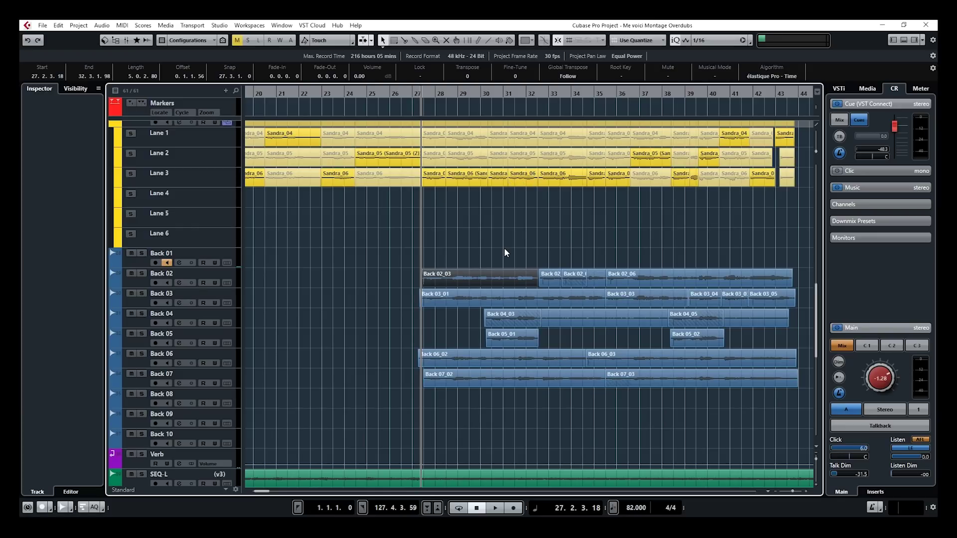
key(space)
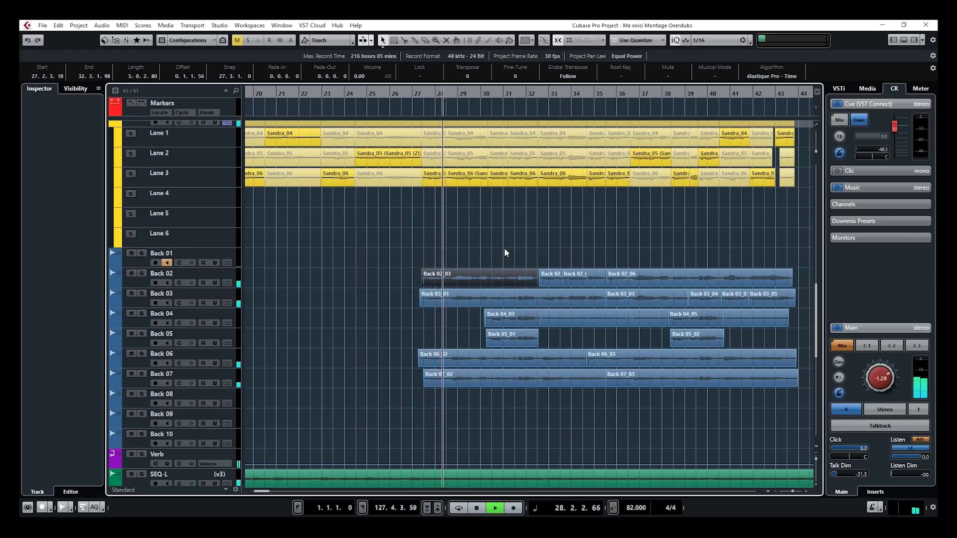
key(space)
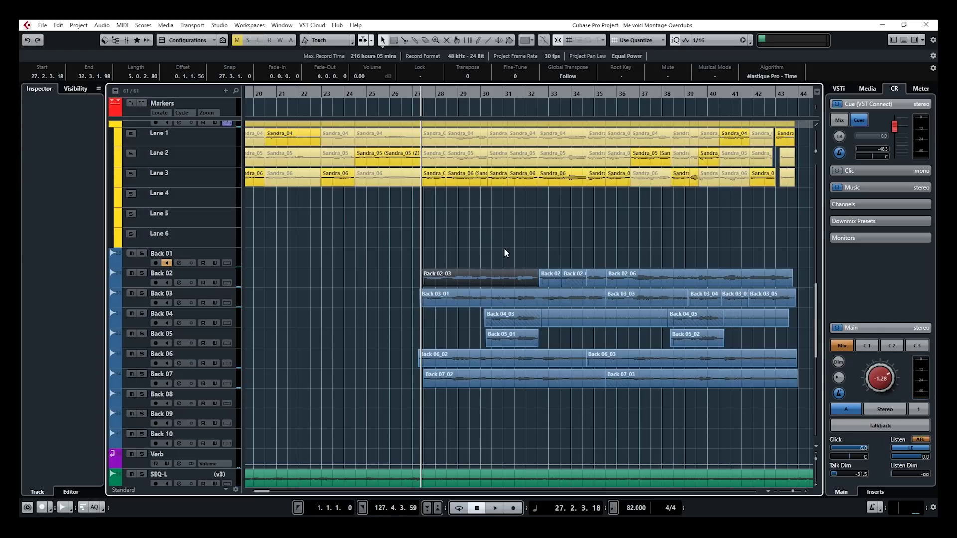
- Run the Play from Selection Start command on the selected Back 02 clip
right_click(444, 278)
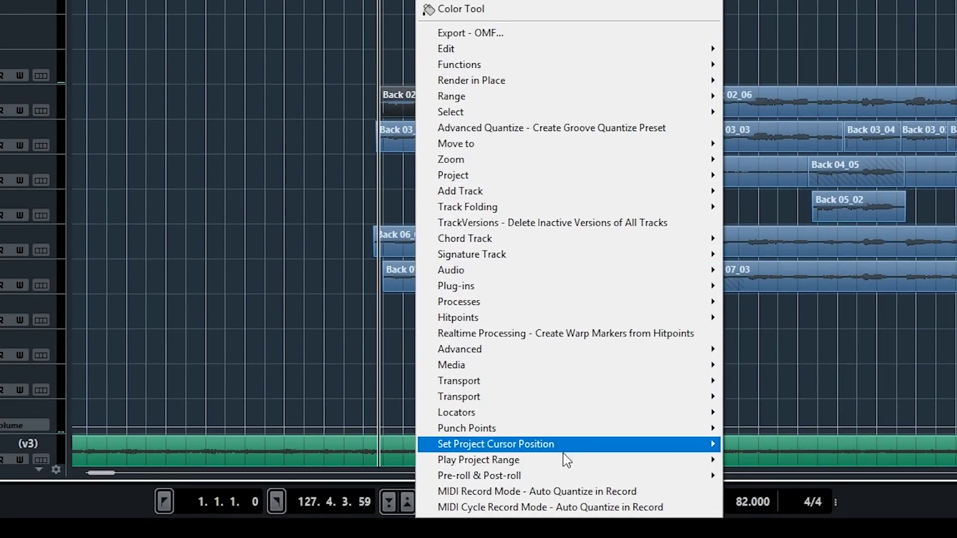
mouse_move(568, 468)
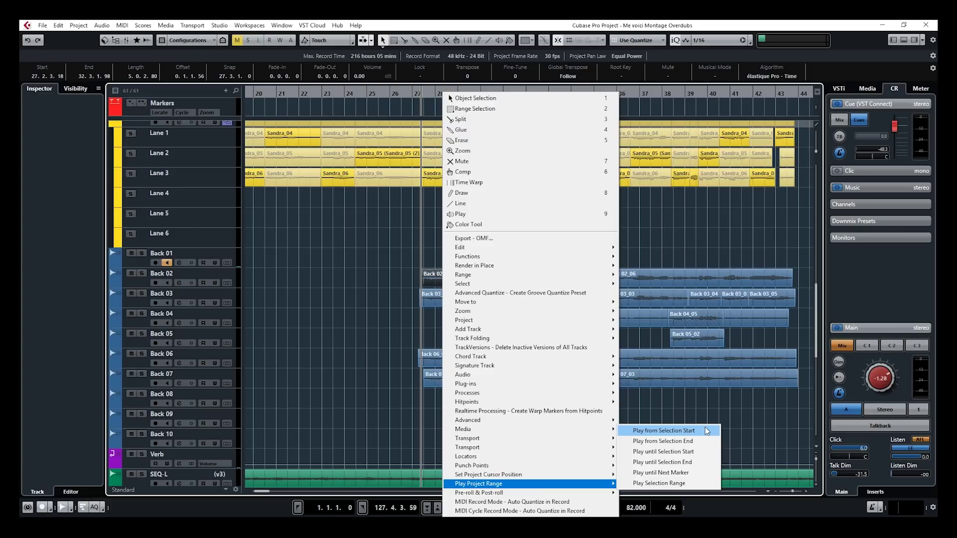
click(706, 430)
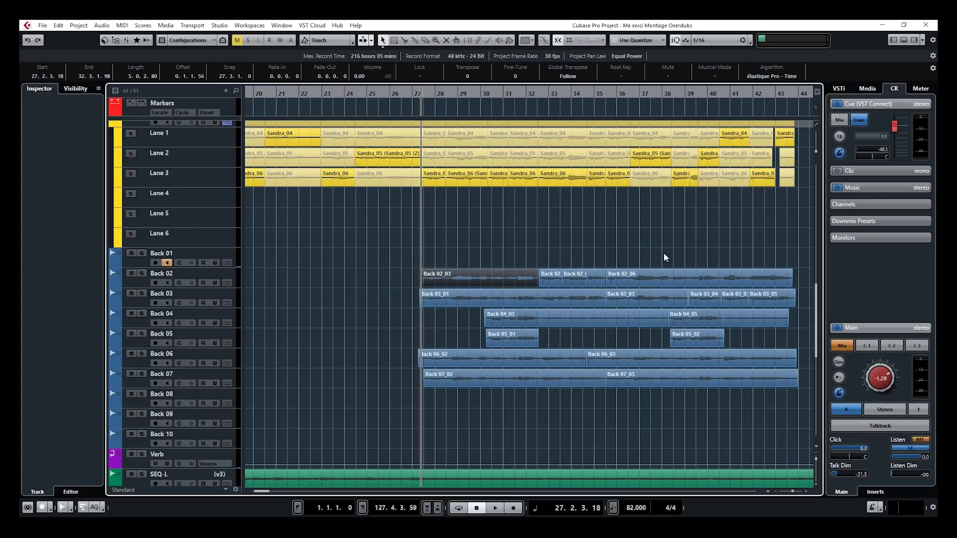
- Play briefly from the start of the Back 02_06 clip, then from the start of the Back 04_03 clip
click(640, 277)
key(alt+space)
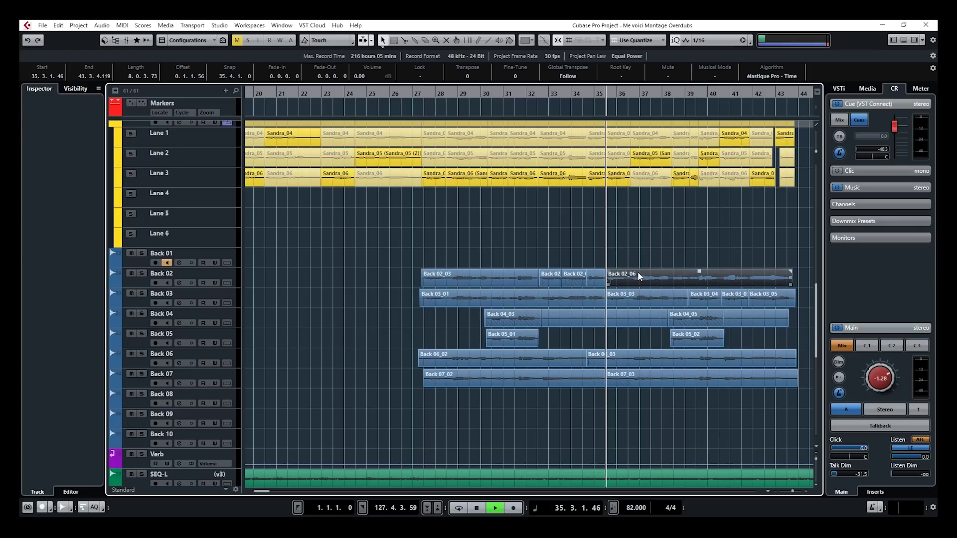
key(space)
click(518, 319)
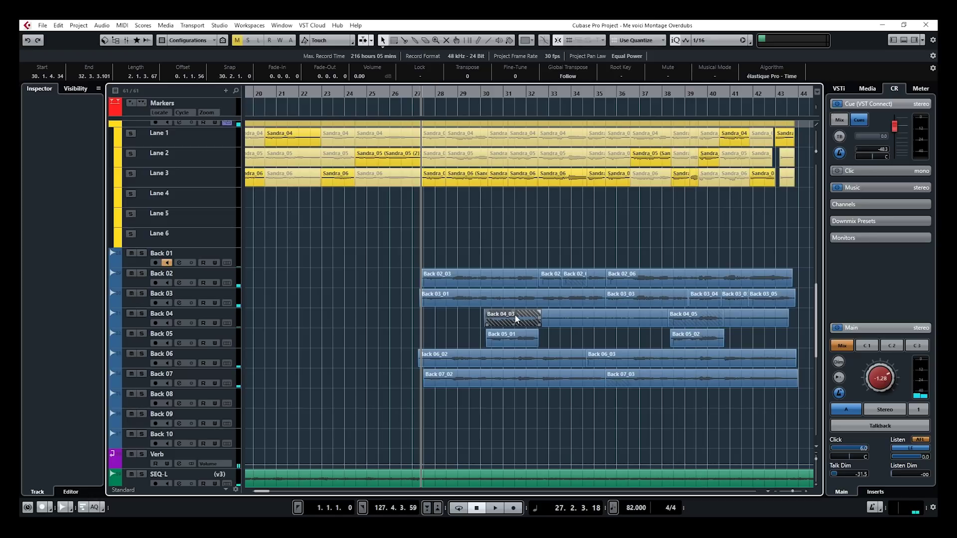
key(alt+space)
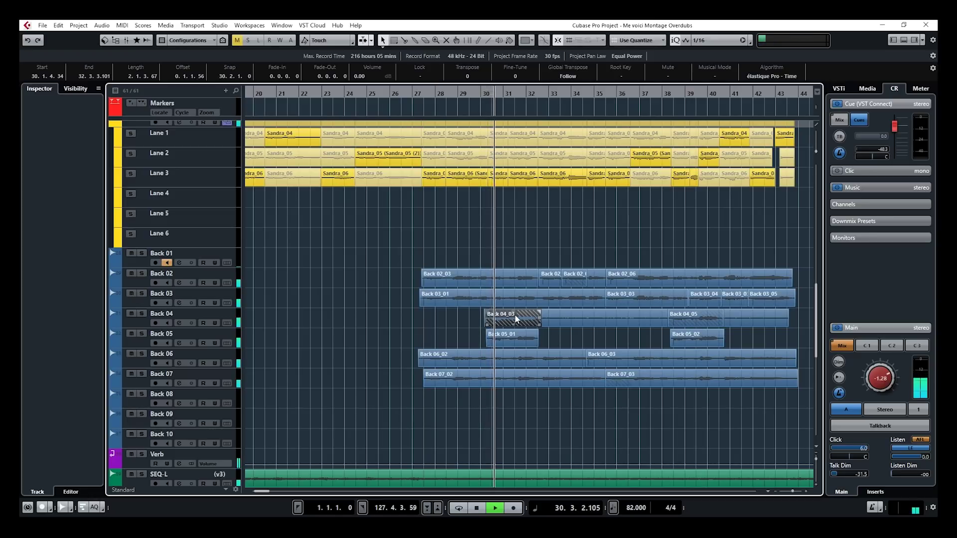
key(space)
- Check the StartStop assignment in Key Commands, then play a passage from the start of the selected Back 04_03 clip
click(42, 25)
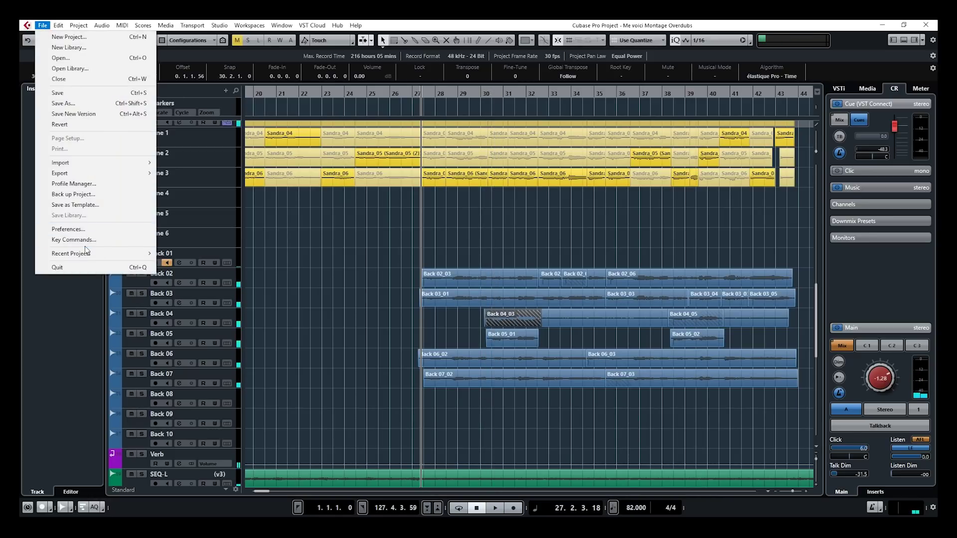
click(284, 305)
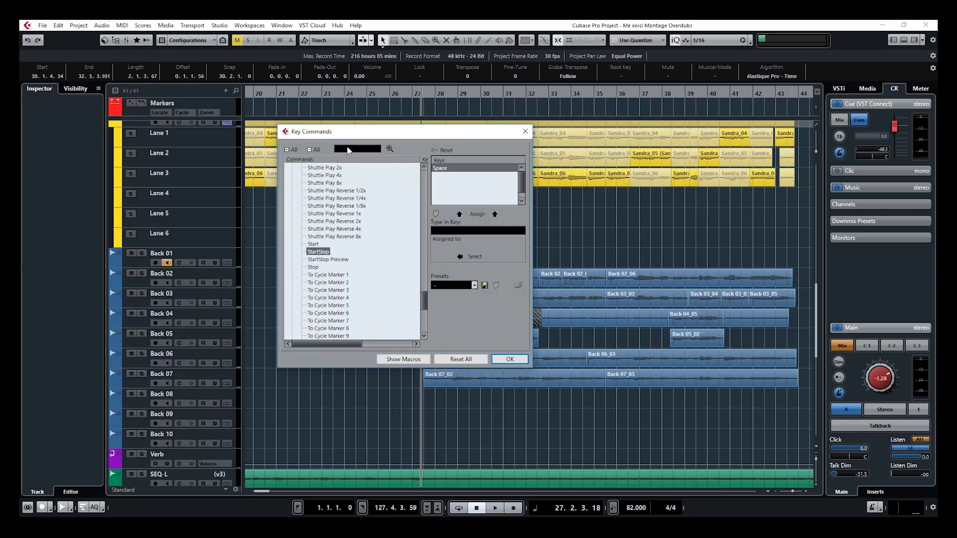
click(504, 361)
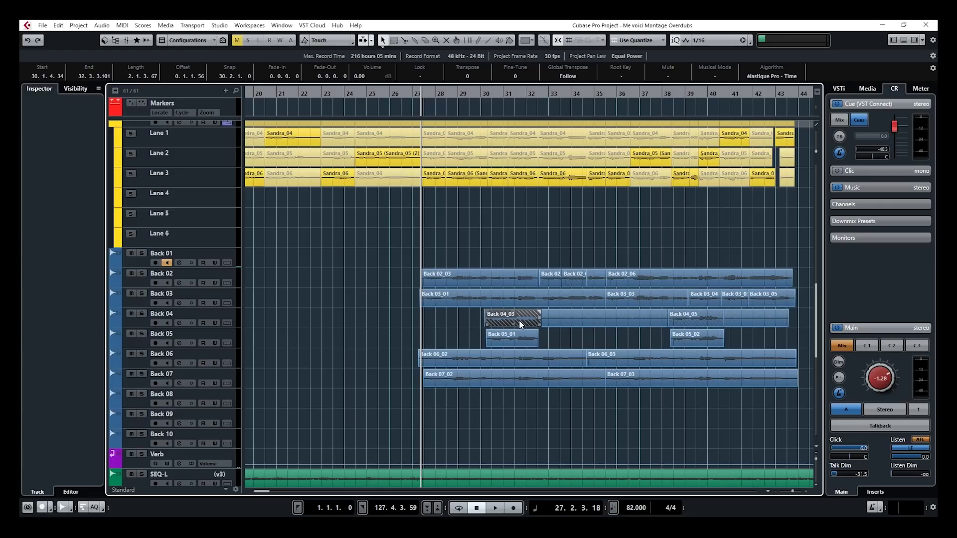
key(alt+space)
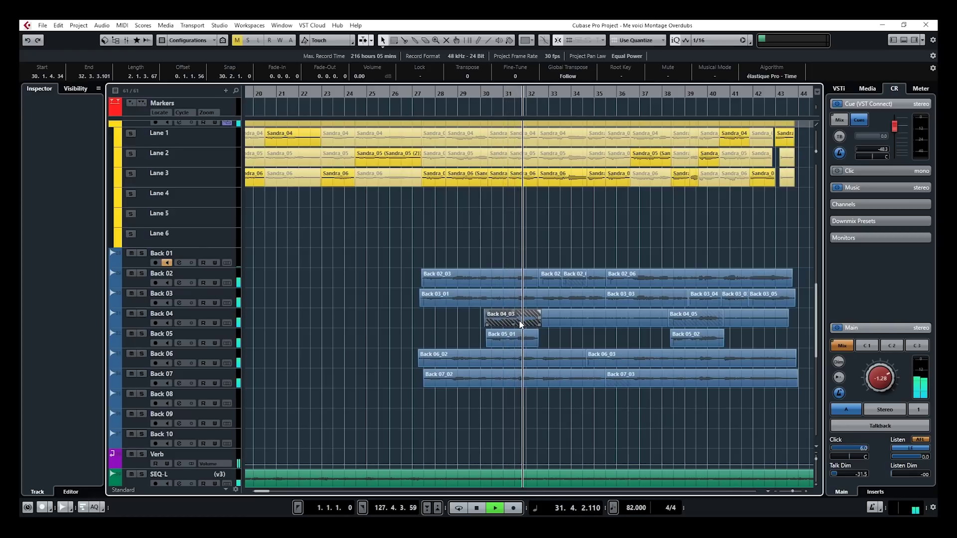
key(space)
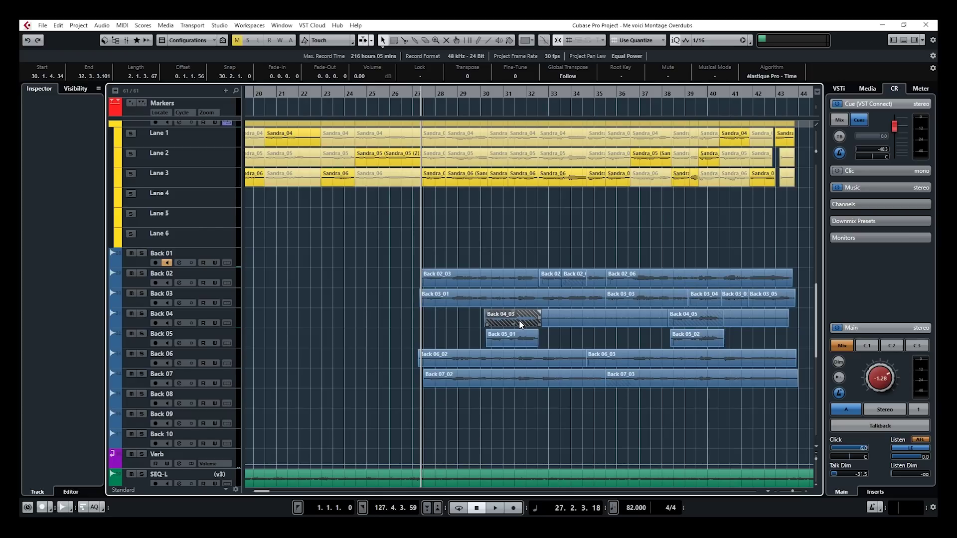
- Set the left and right locators to the range of the Back 02_03 clip
click(498, 307)
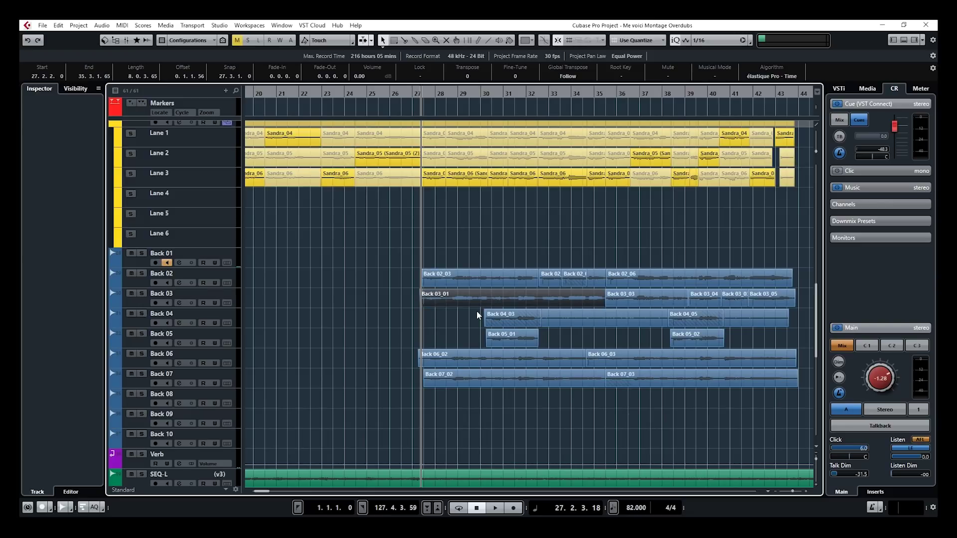
click(460, 284)
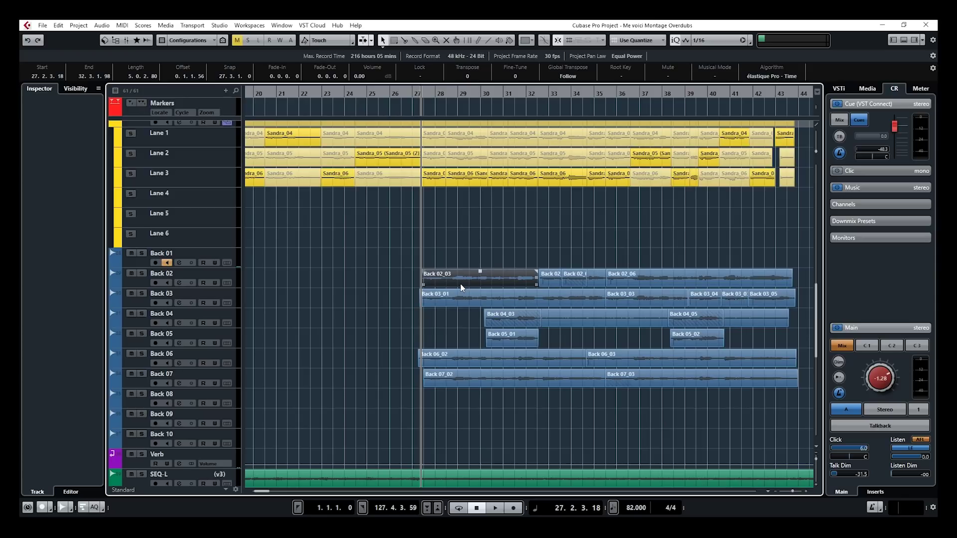
key(p)
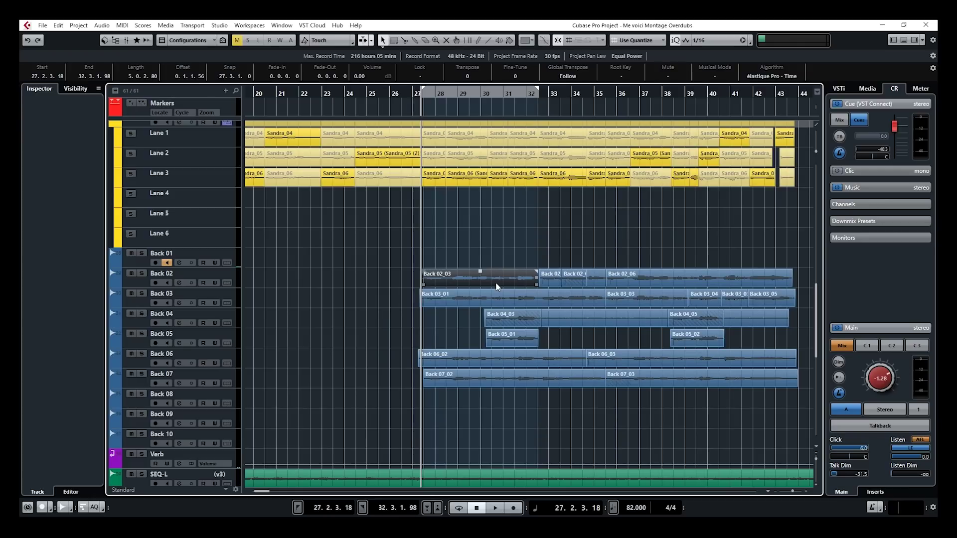
- Loop the Back 05_01 clip with cycle mode on and play it briefly from its start
click(513, 337)
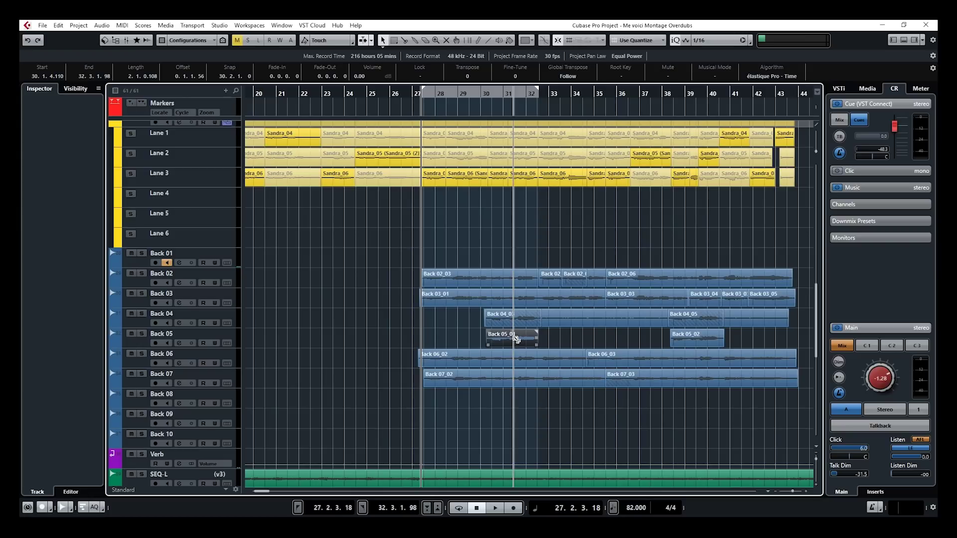
key(alt+p)
key(space)
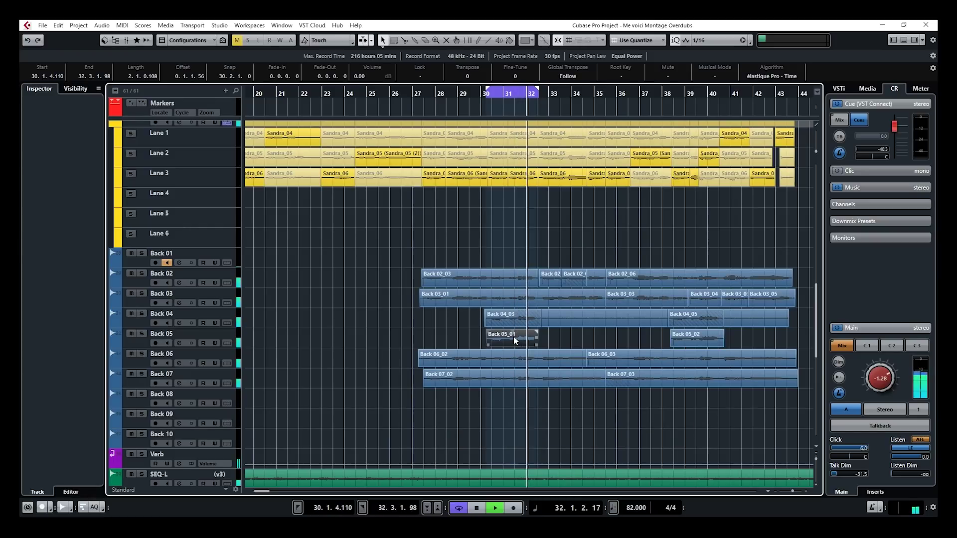
key(space)
- Loop the Back 05_02 clip with the locators set to its range, play it briefly and stop
click(510, 320)
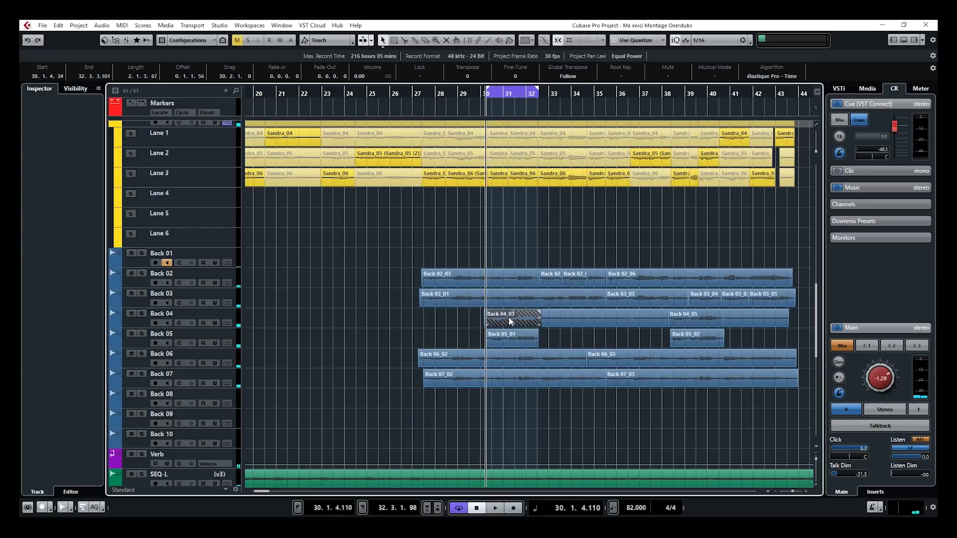
click(698, 341)
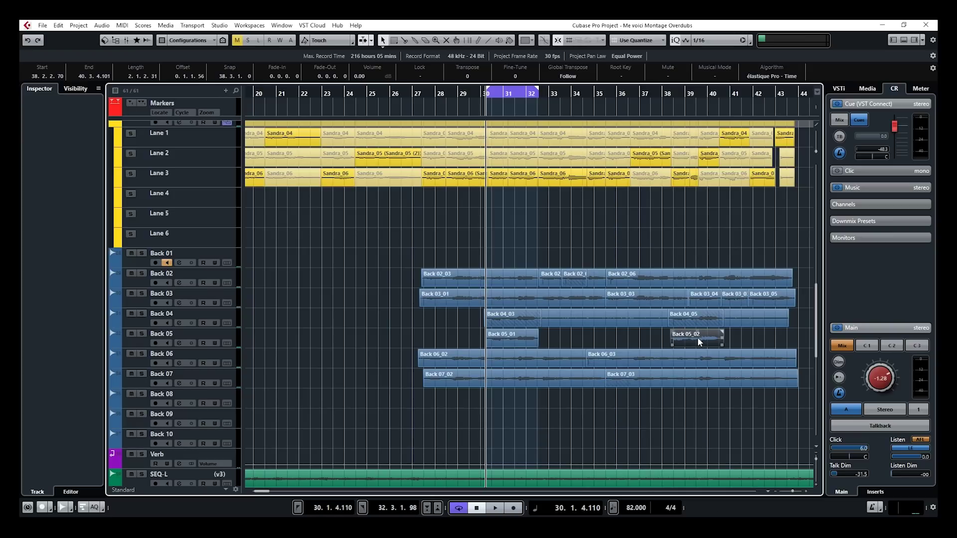
key(shift+g)
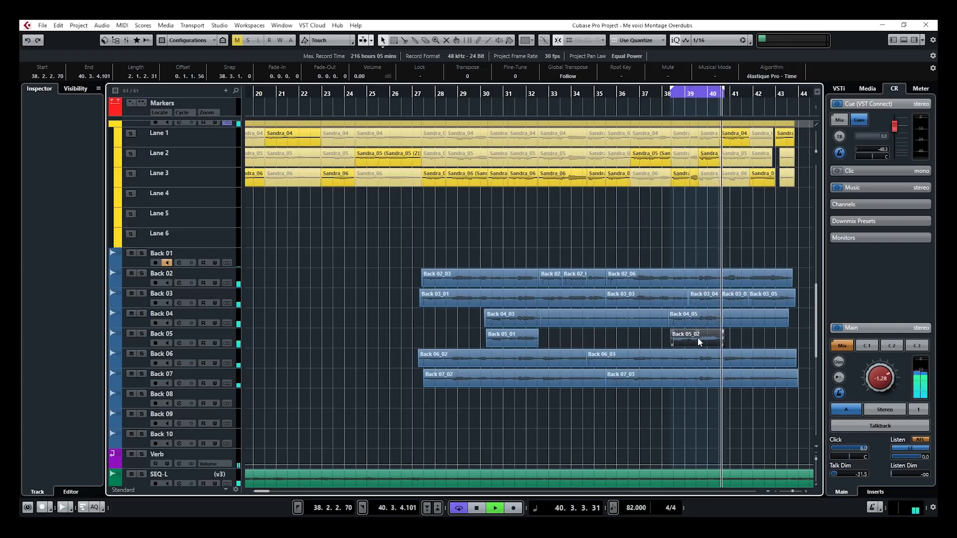
key(space)
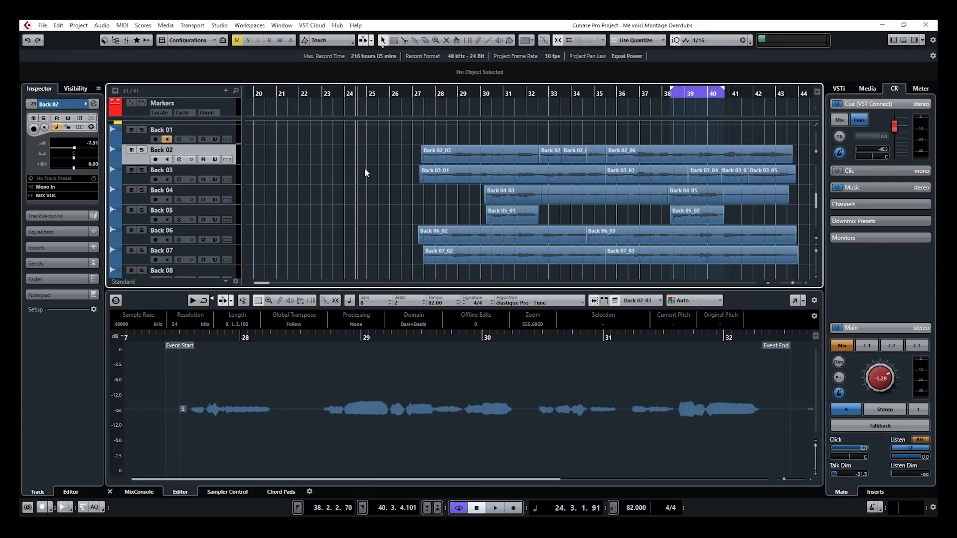
- Reopen the Back 02_03 clip in the lower-zone Sample Editor, view it in a separate window and close that window
key(ctrl+alt+e)
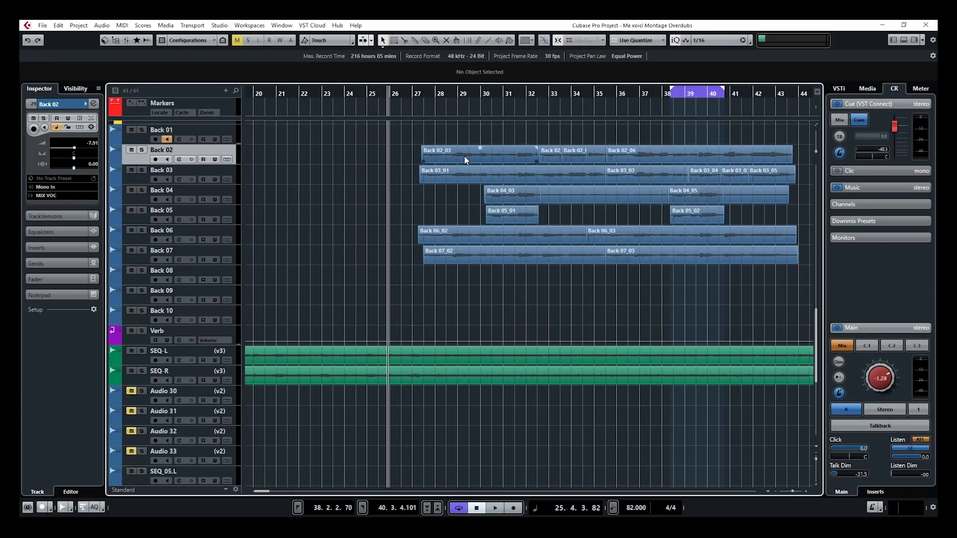
double_click(464, 157)
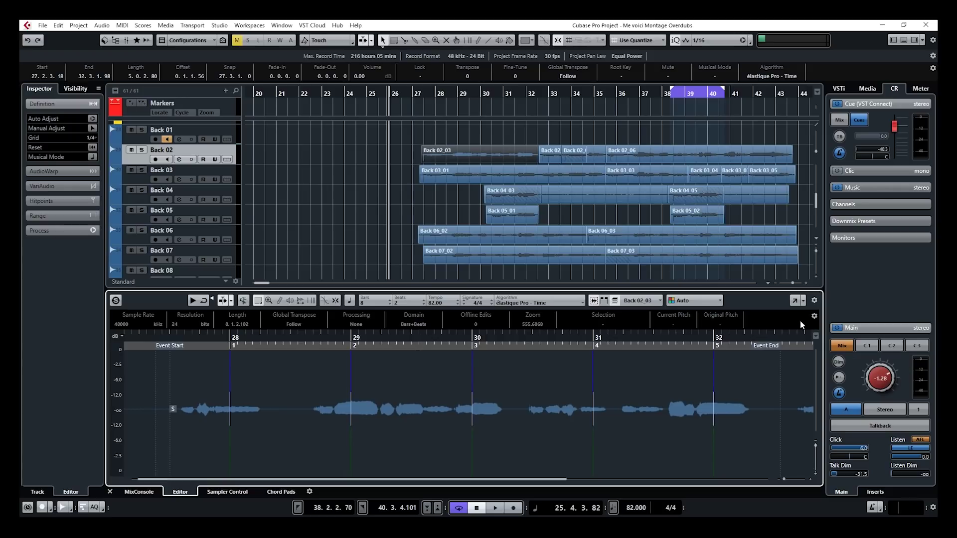
click(795, 301)
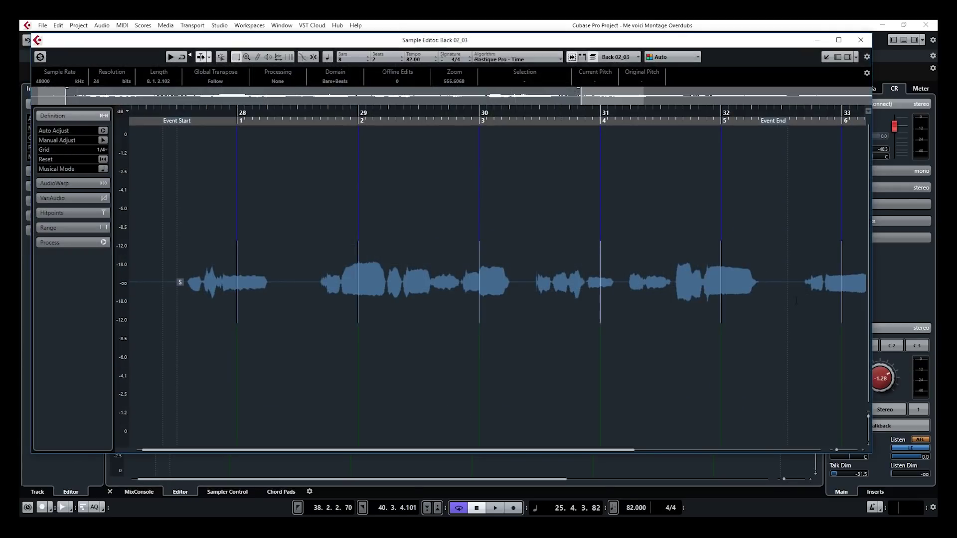
click(861, 40)
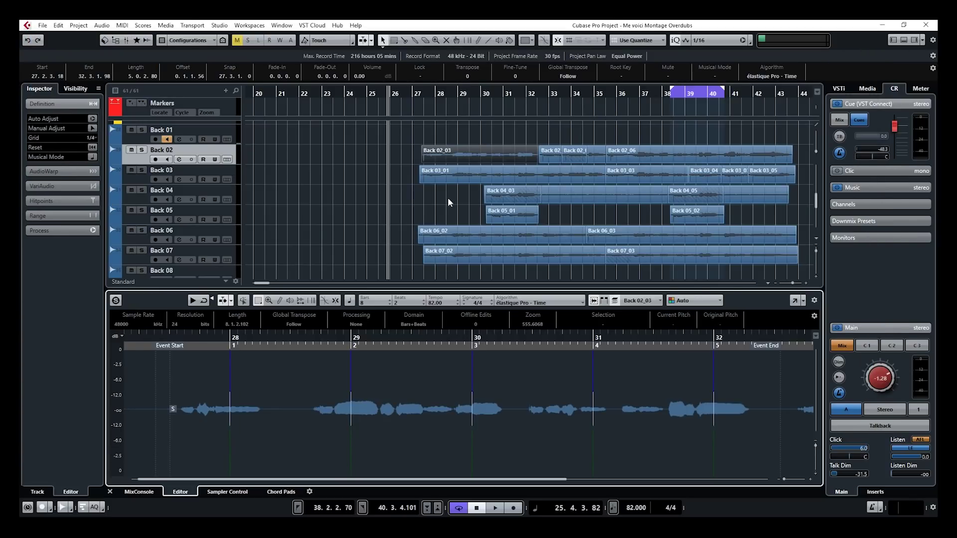
- In the Editors preferences, choose the option "Double-click opens Editor in a Window" and apply it
click(42, 26)
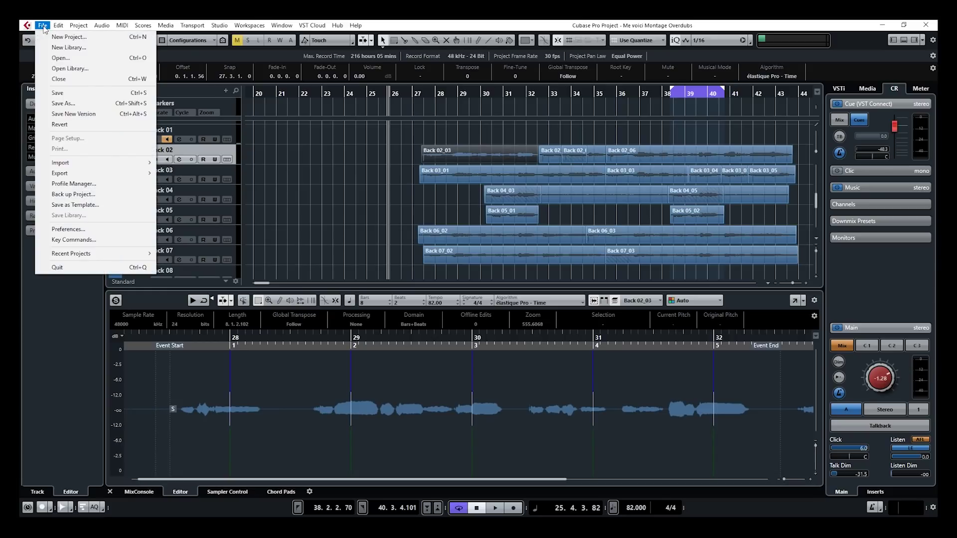
click(82, 229)
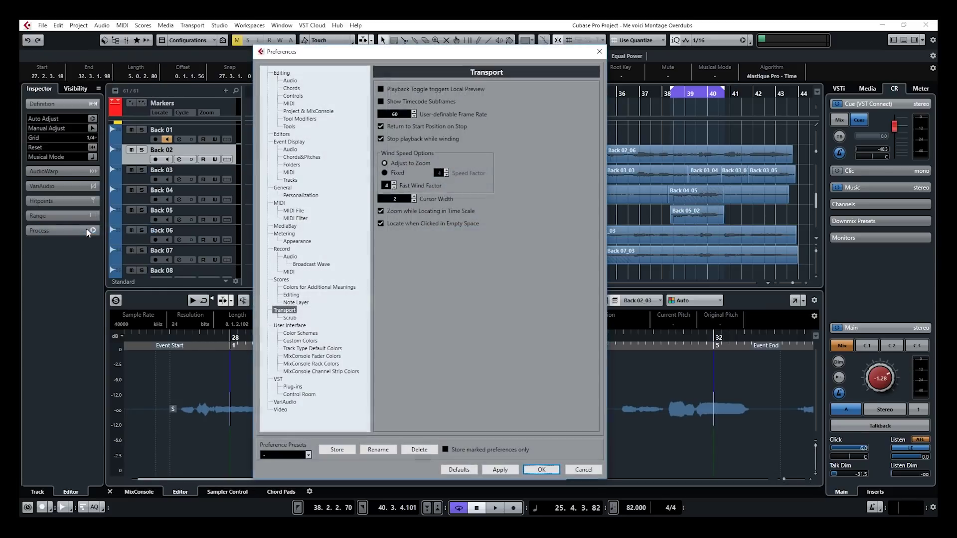
click(282, 134)
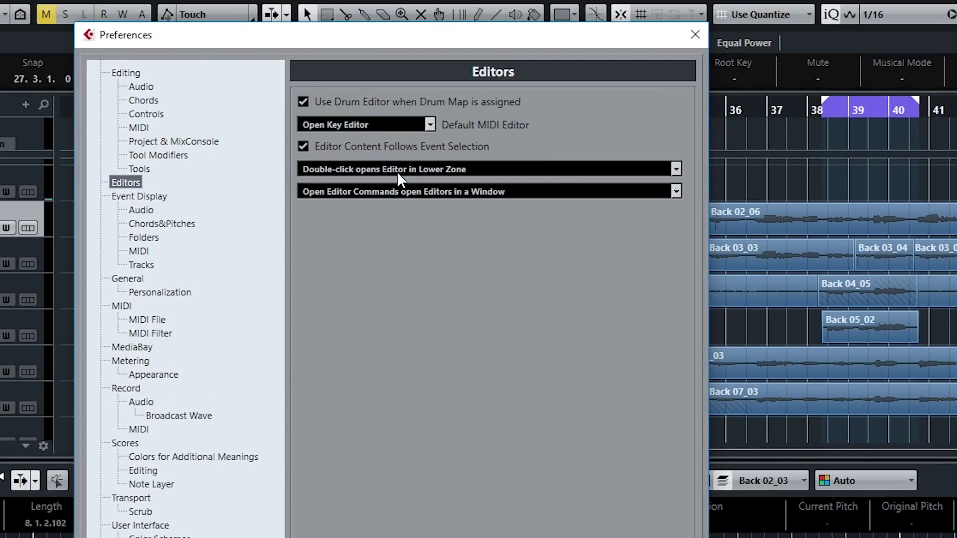
click(677, 169)
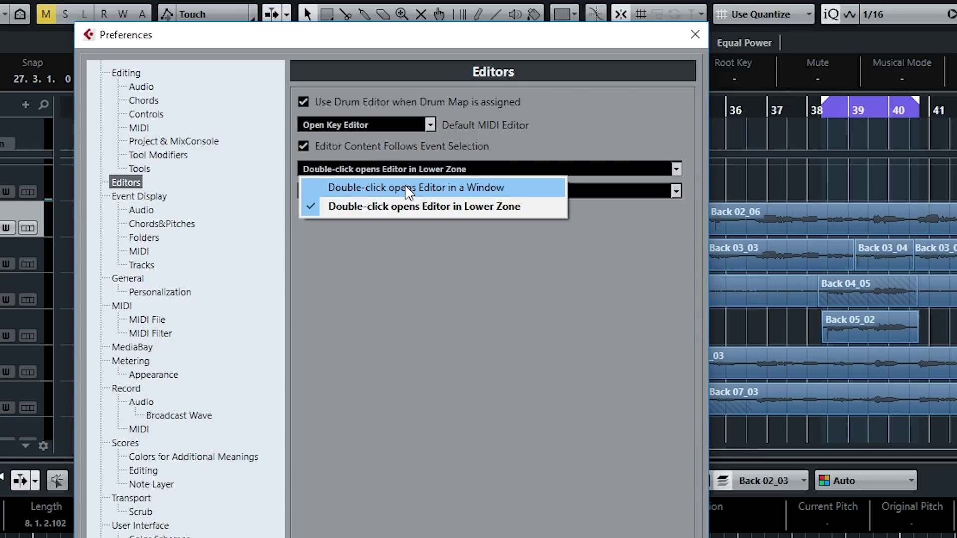
click(405, 188)
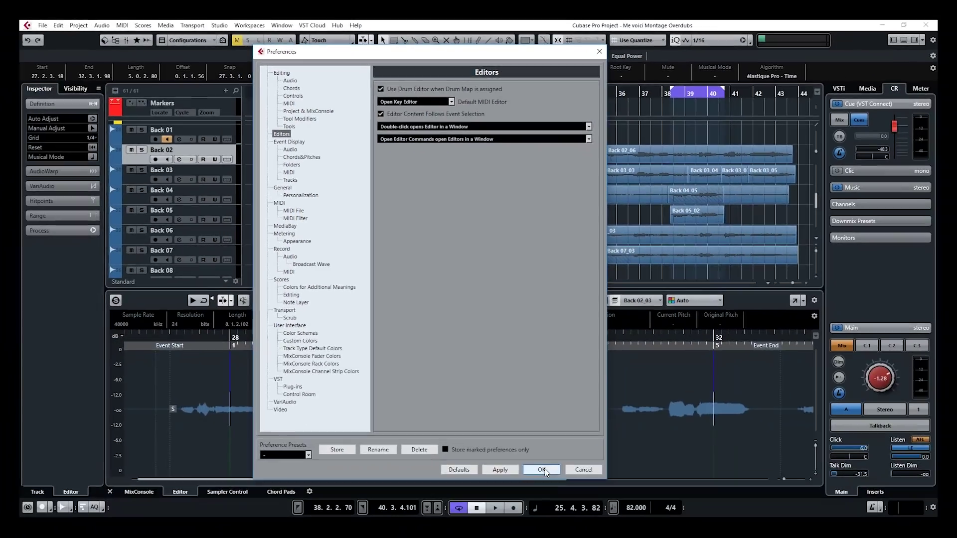
key(Return)
- Close the lower zone and open the Back 02_03 clip in its own Sample Editor window
click(904, 40)
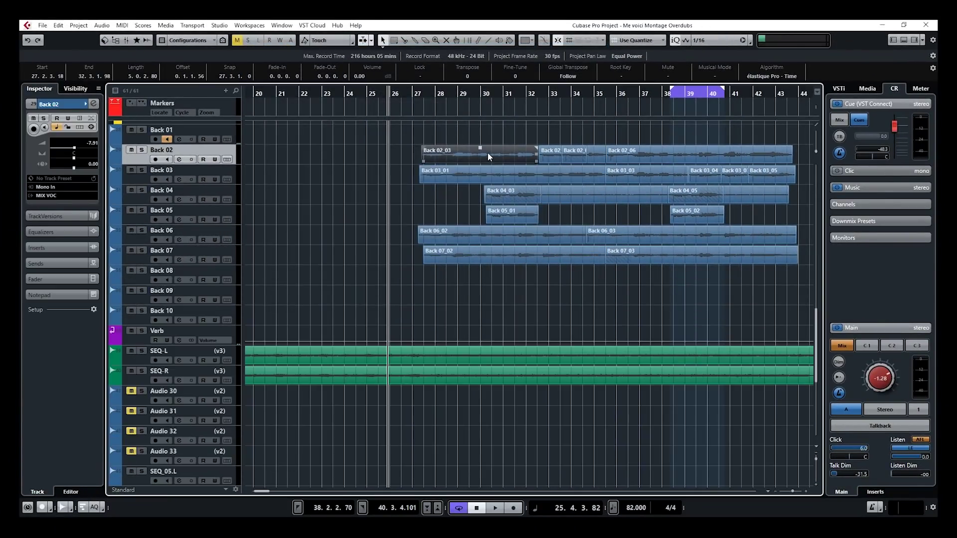
double_click(487, 152)
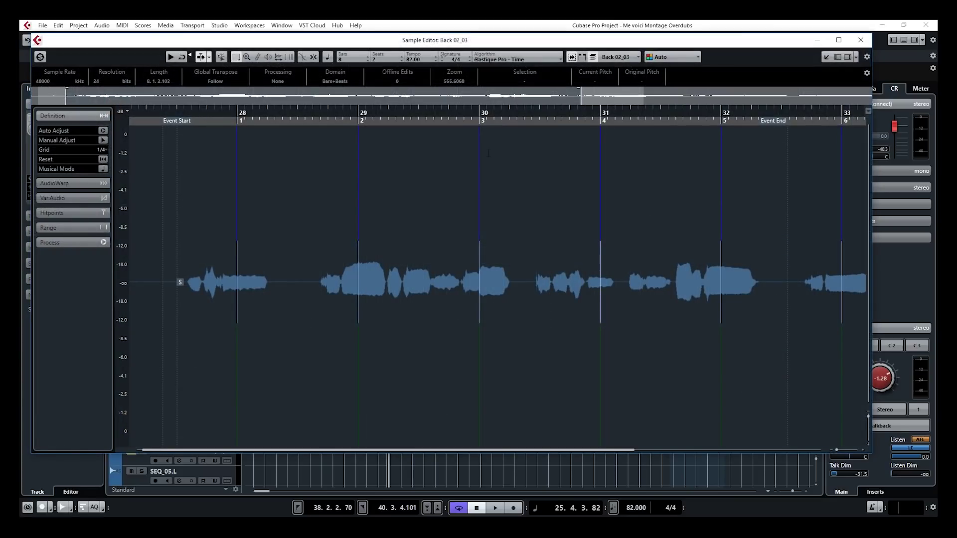
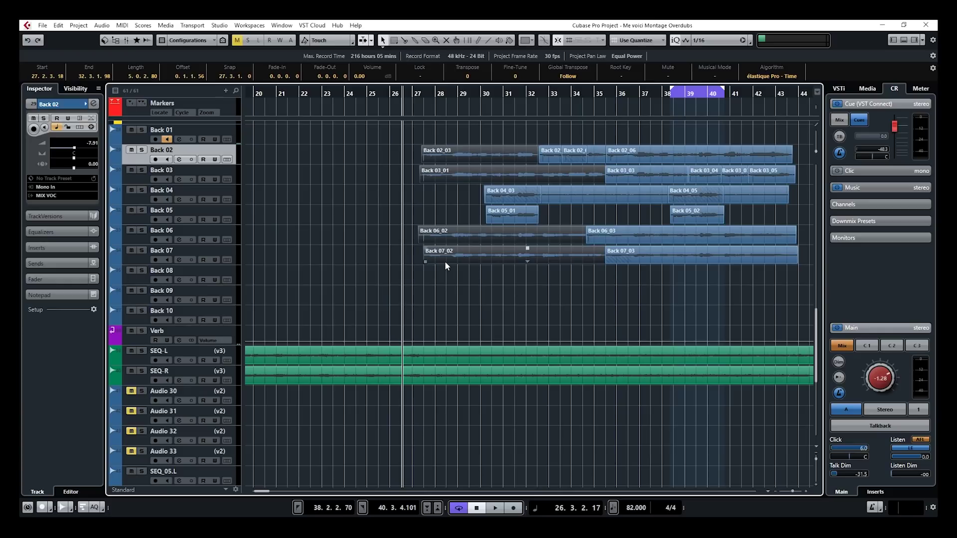
- Open the Back 02_03, 03_01, 06_02 and 07_02 clips together in the Sample Editor window and view the list of edited events
drag(401, 148, 430, 257)
double_click(459, 154)
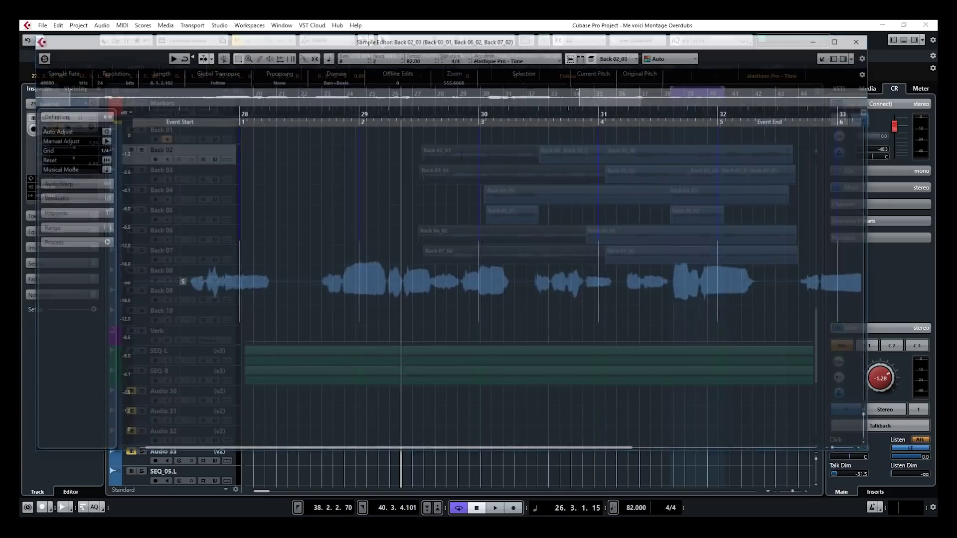
click(617, 58)
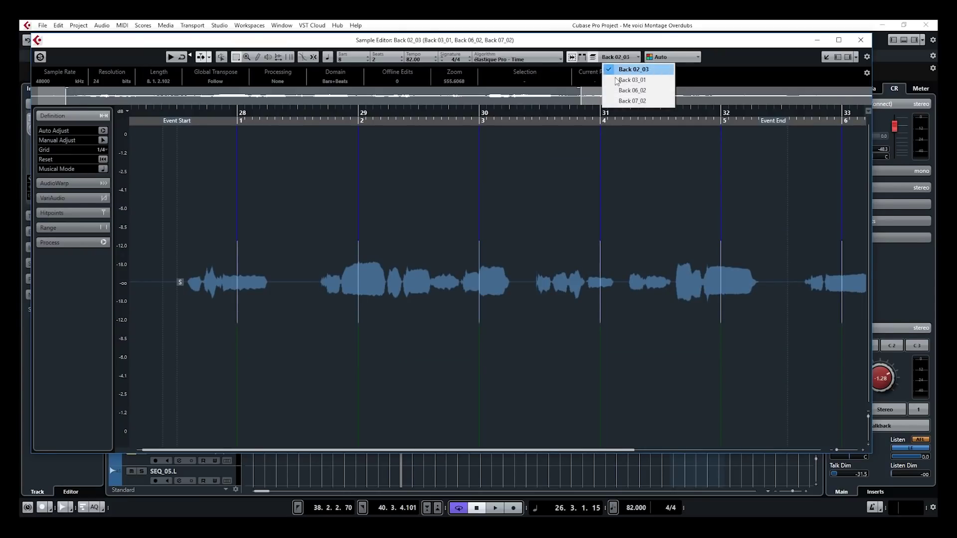
click(617, 57)
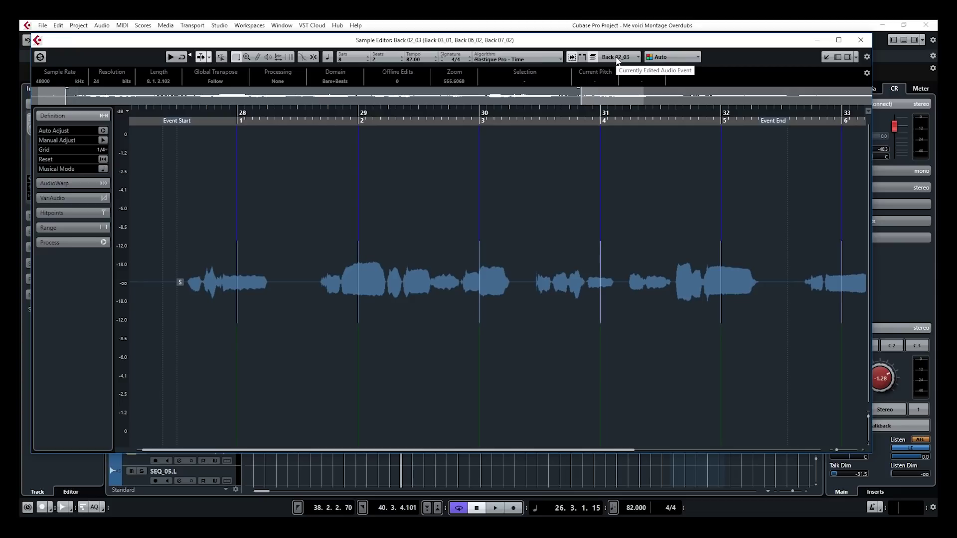
- Switch the currently edited audio event to Back 06_02, to Back 03_01 and finally to Back 07_02
click(617, 58)
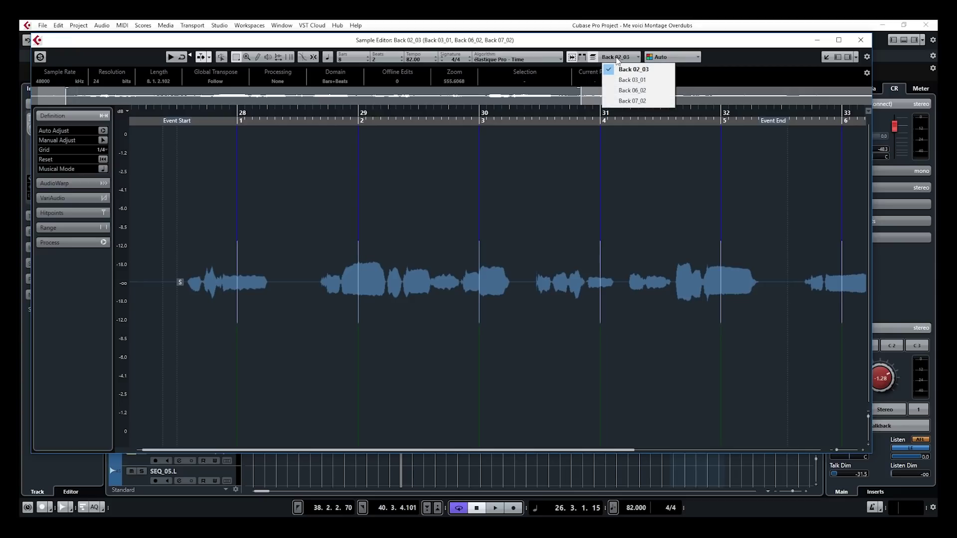
click(630, 91)
click(626, 58)
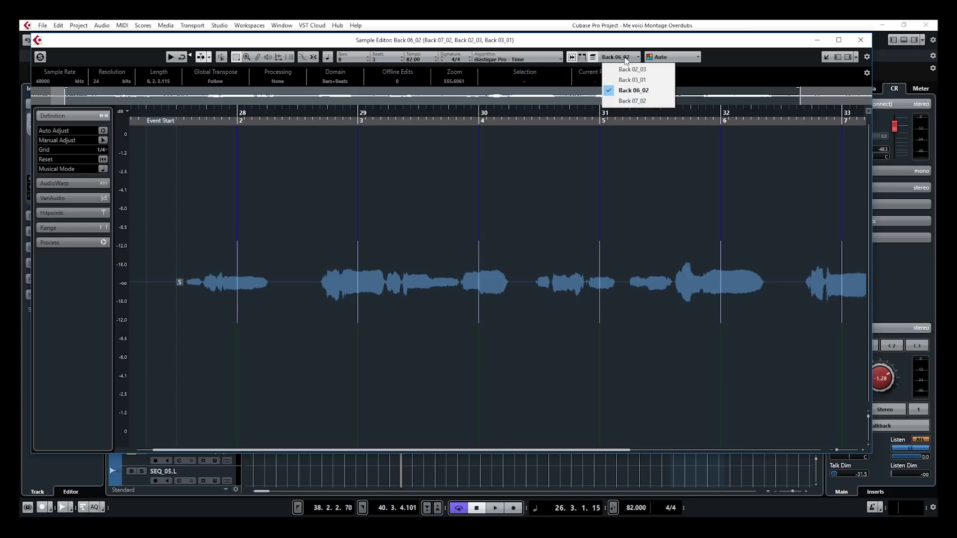
click(633, 81)
click(621, 58)
click(631, 101)
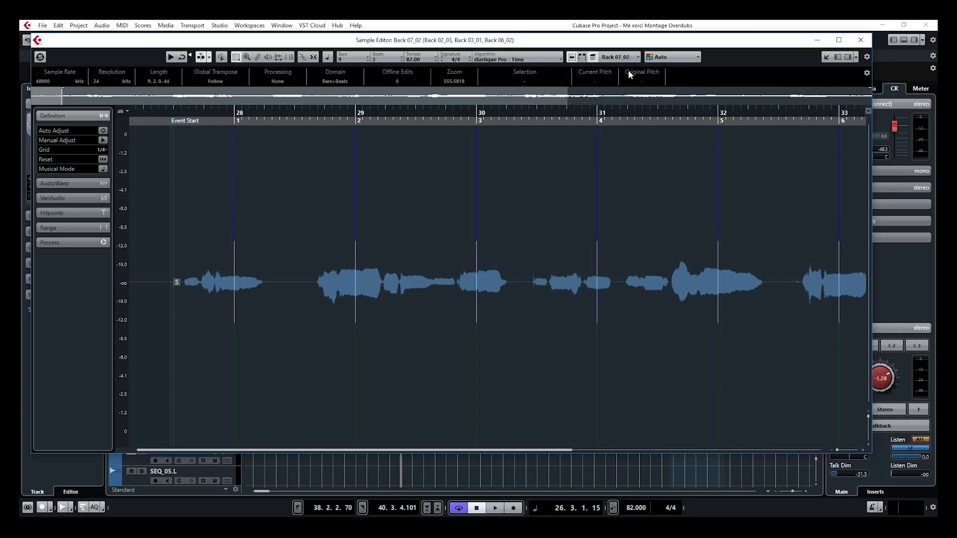
- Close the Sample Editor and reopen the four selected Back clips in it, with Back 02_03 as the edited clip
click(621, 56)
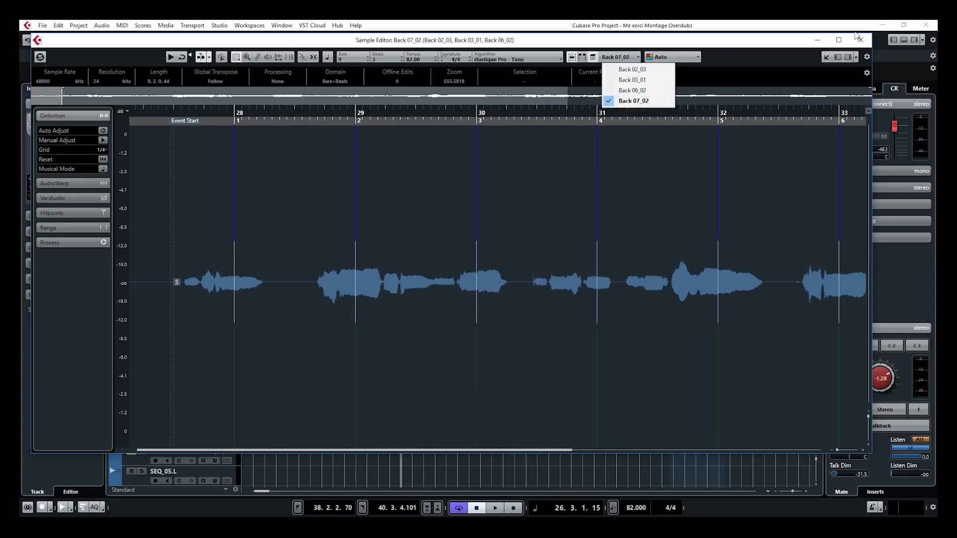
click(861, 40)
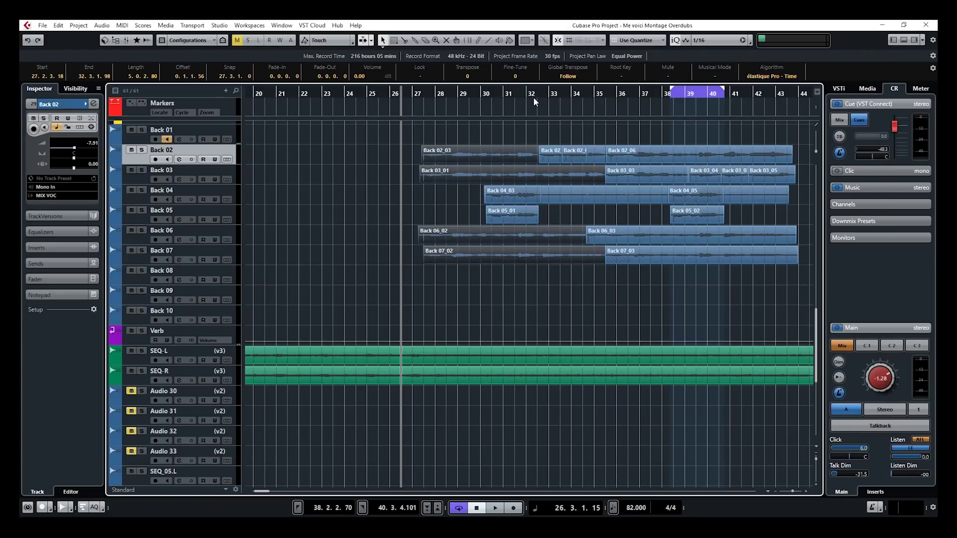
double_click(478, 156)
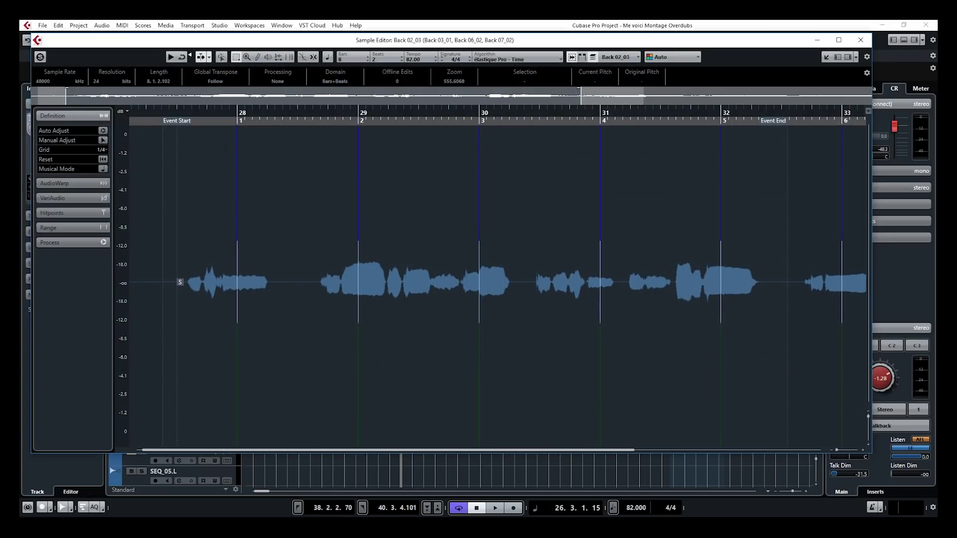
- Show VariAudio for the opened clips, activate Pitch & Warp, and enlarge the segments around bar 29
click(64, 198)
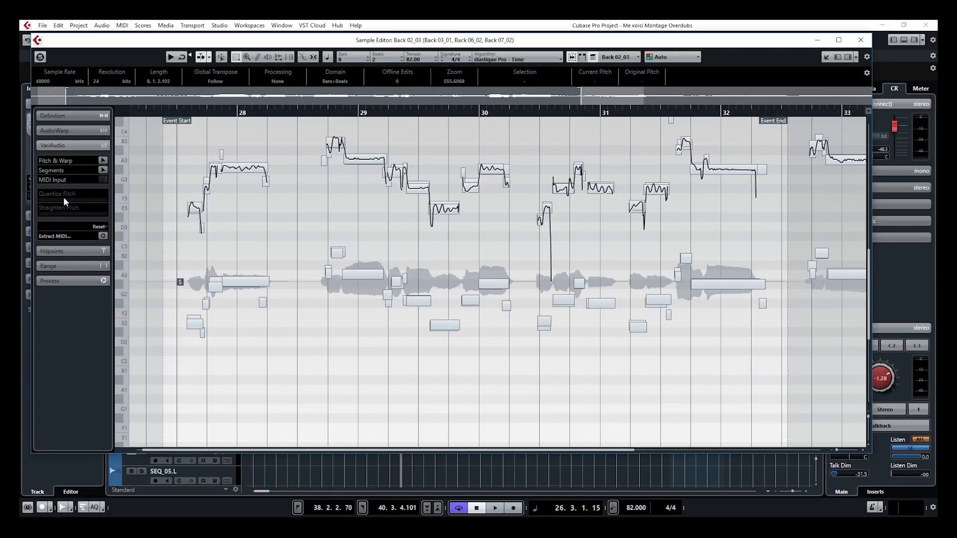
scroll(260, 244, up, 3)
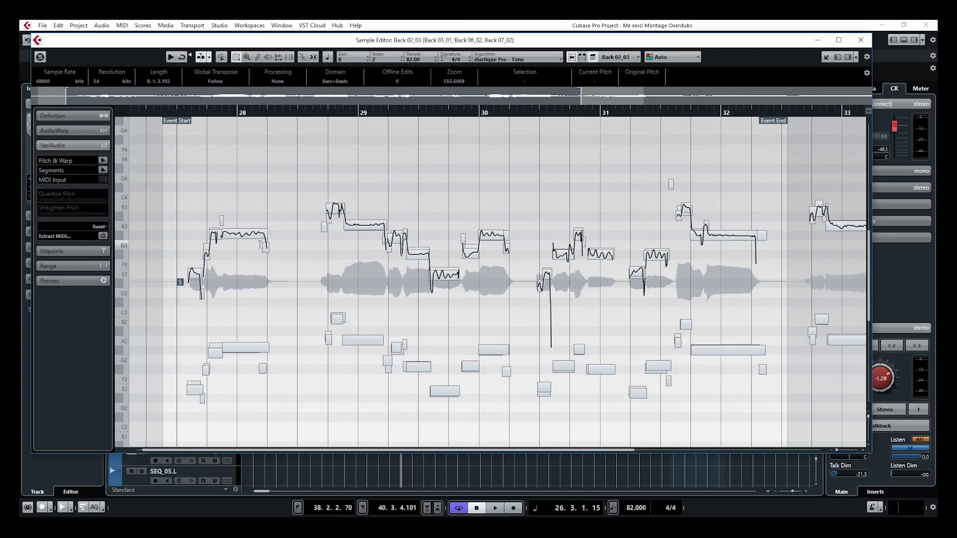
click(103, 161)
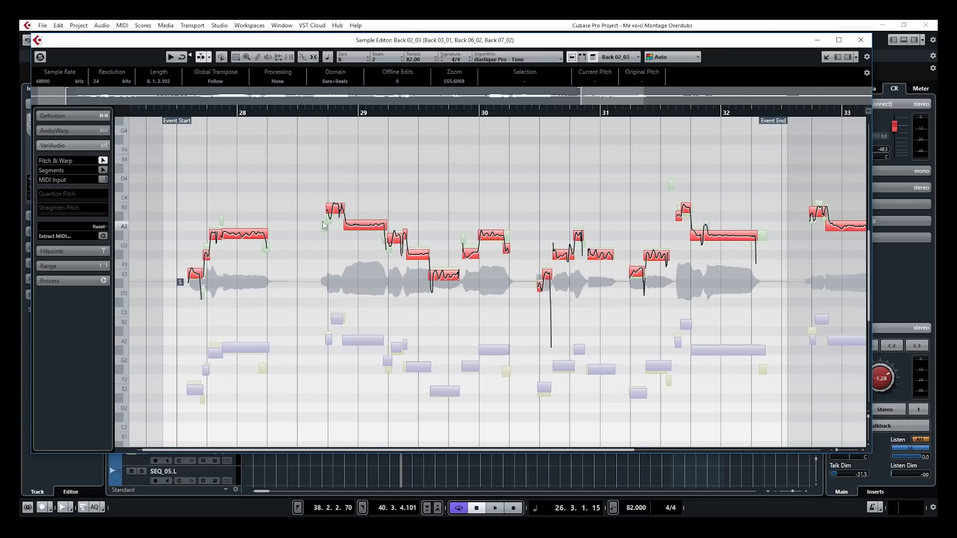
scroll(325, 225, up, 5)
scroll(404, 304, up, 1)
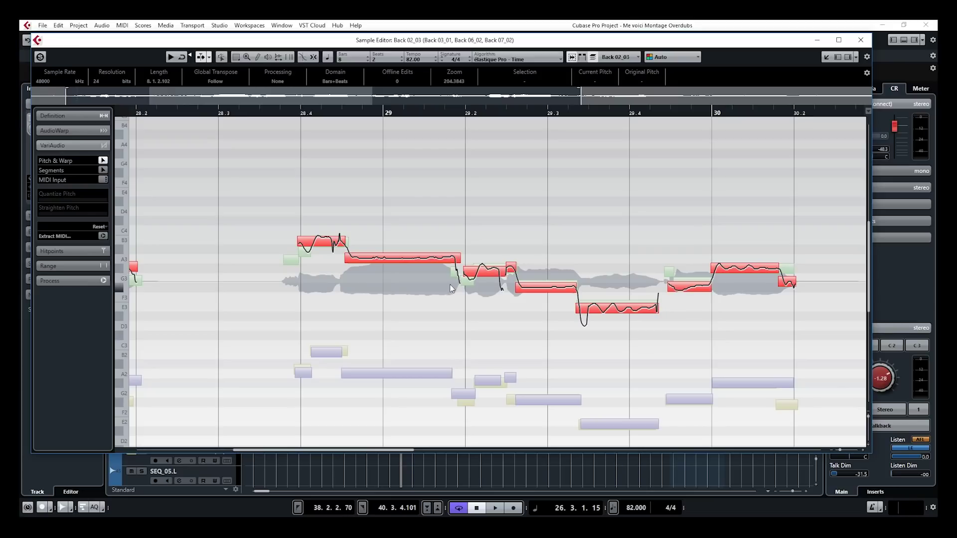
- Switch the edited clip via its pitch segments to Back 06_02, Back 03_01, Back 02_03 and again Back 06_02, and close the Sample Editor
click(407, 374)
scroll(417, 317, down, 3)
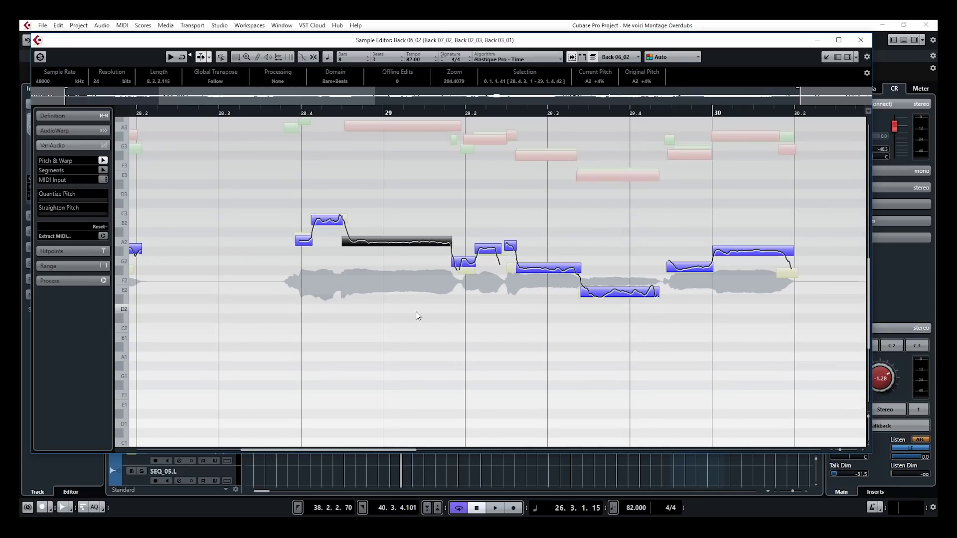
scroll(417, 315, up, 3)
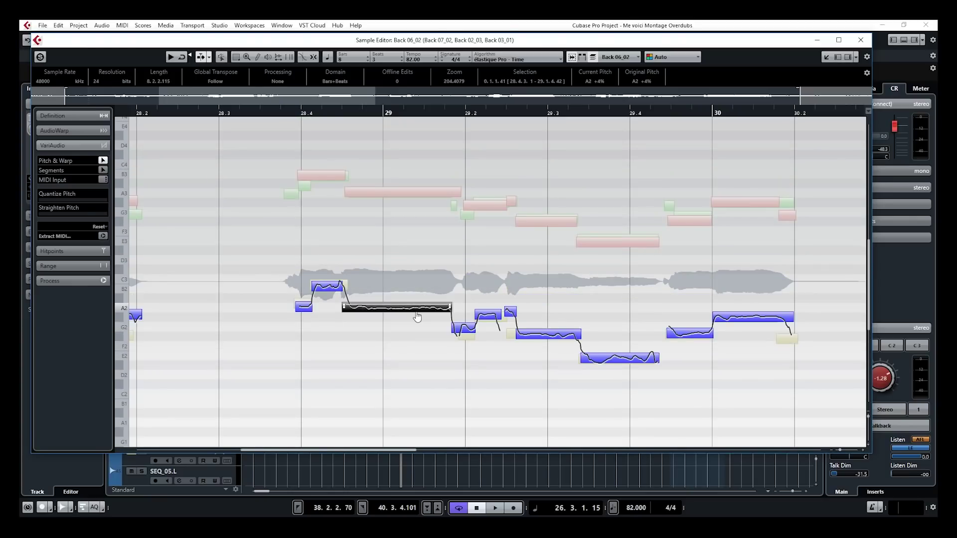
click(466, 215)
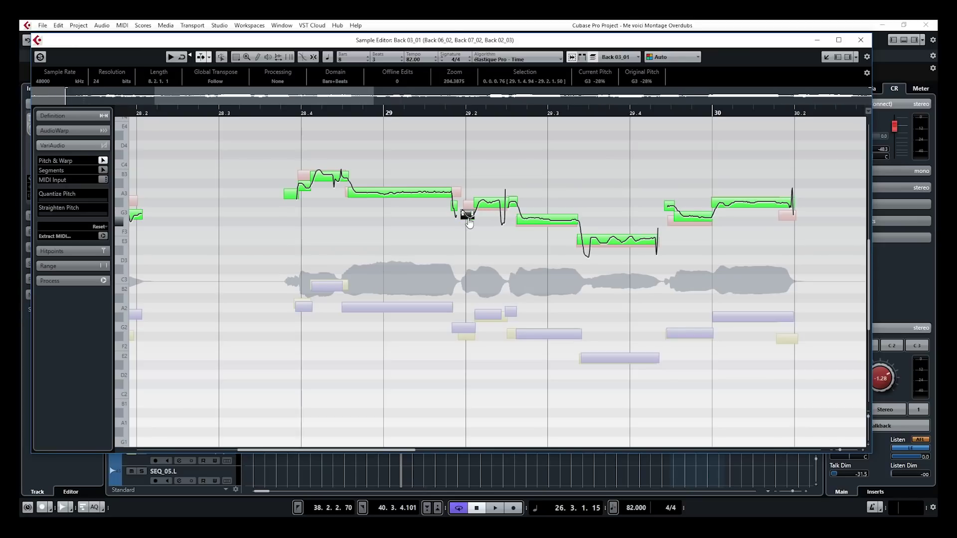
click(679, 225)
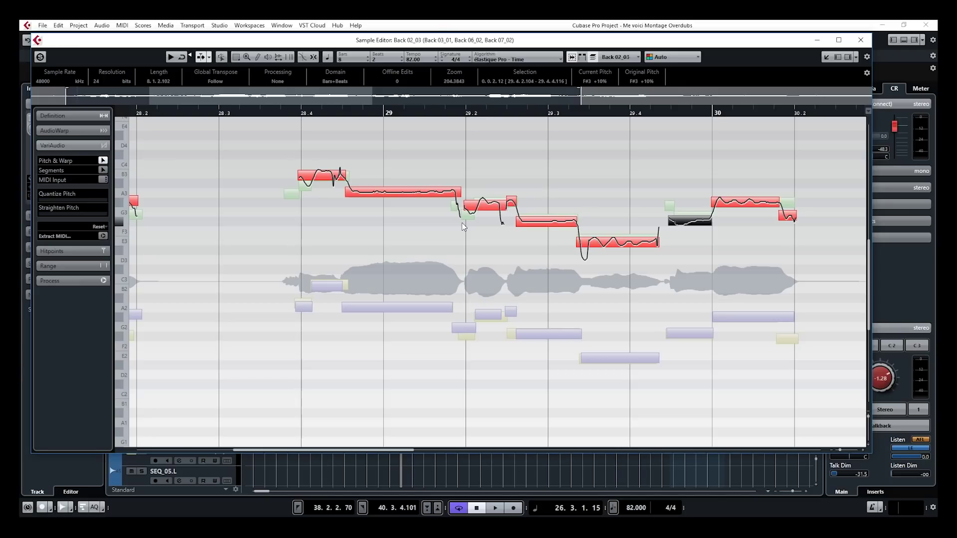
click(329, 286)
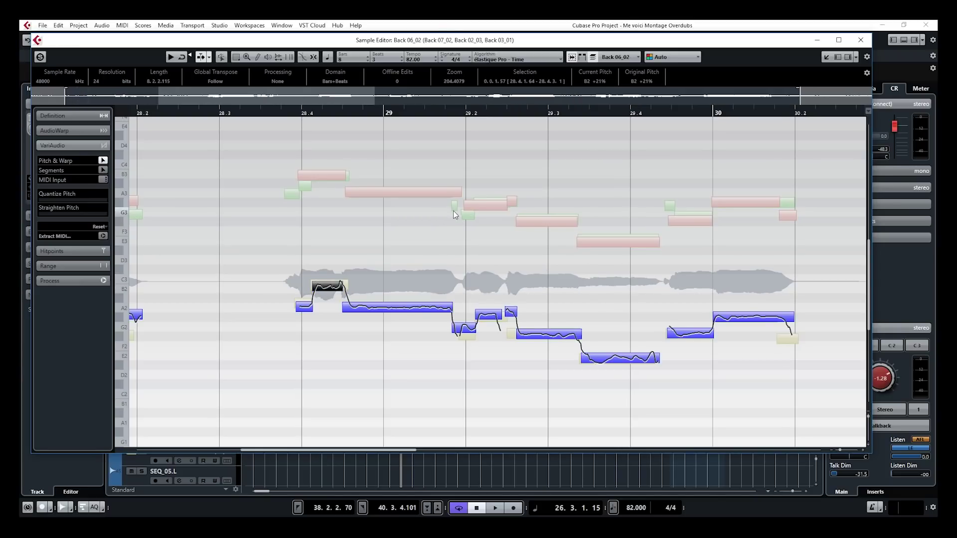
scroll(460, 252, up, 3)
scroll(464, 259, down, 4)
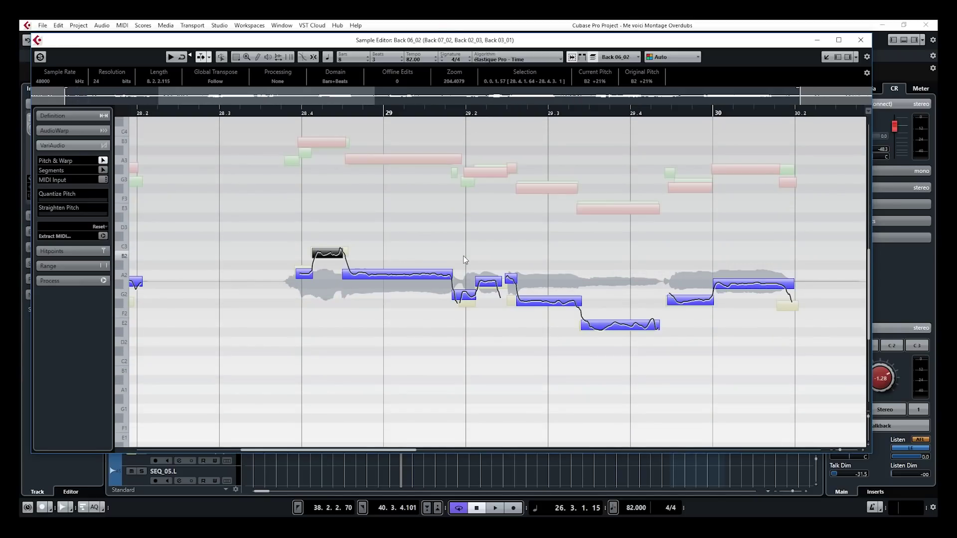
click(861, 40)
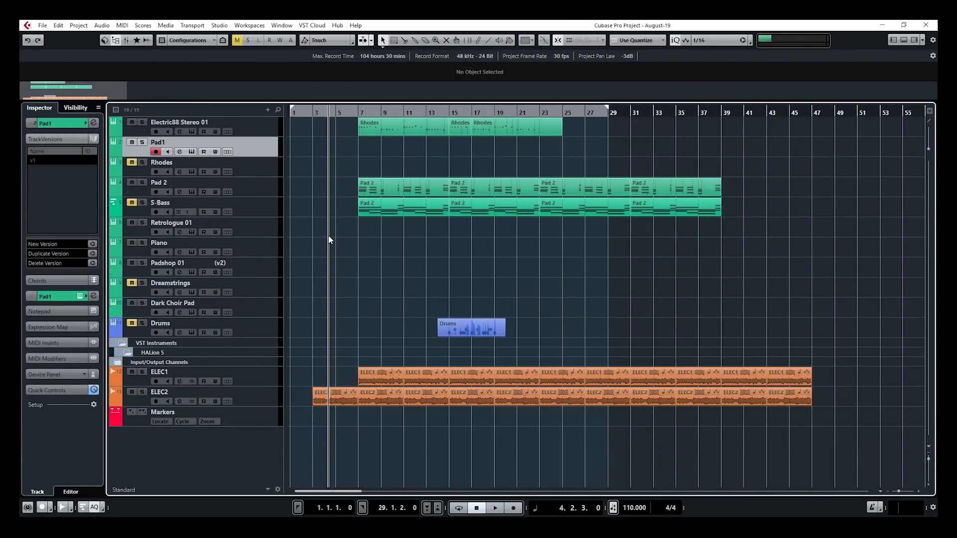
- In the August-19 project, open the first Pad 2 parts on the Pad 2 and S-Bass tracks together in the Key Editor
drag(340, 191, 443, 216)
drag(341, 179, 402, 226)
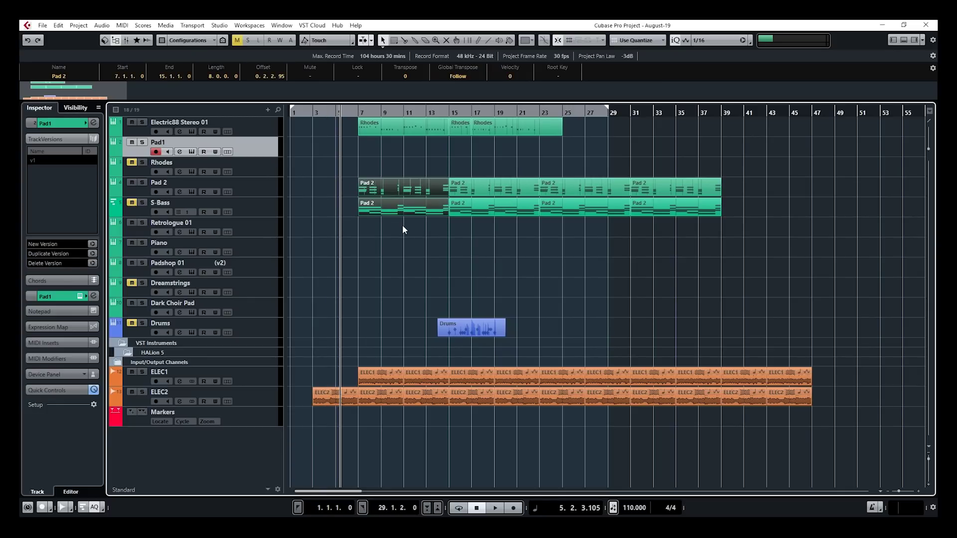
key(Return)
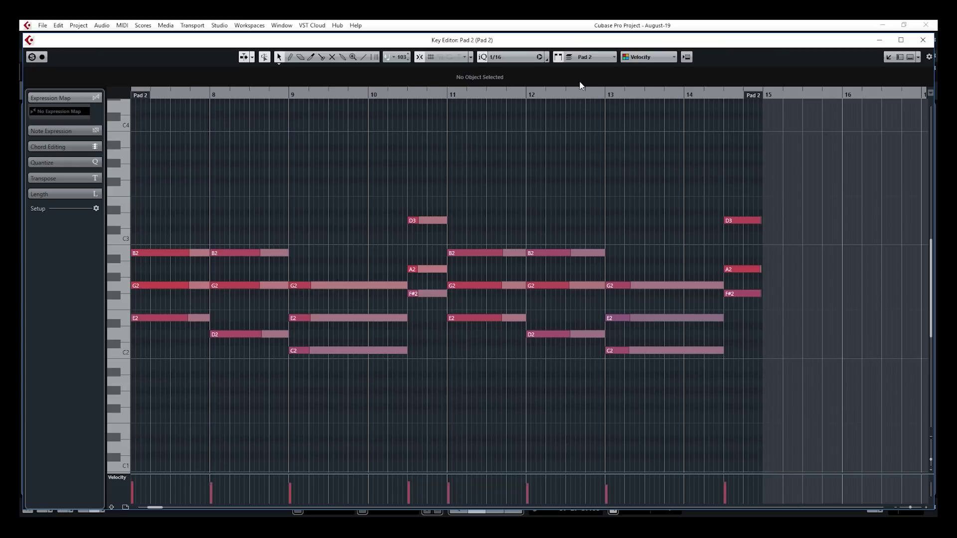
- Switch the edited part back and forth between the two Pad 2 parts, and close the Key Editor
click(585, 58)
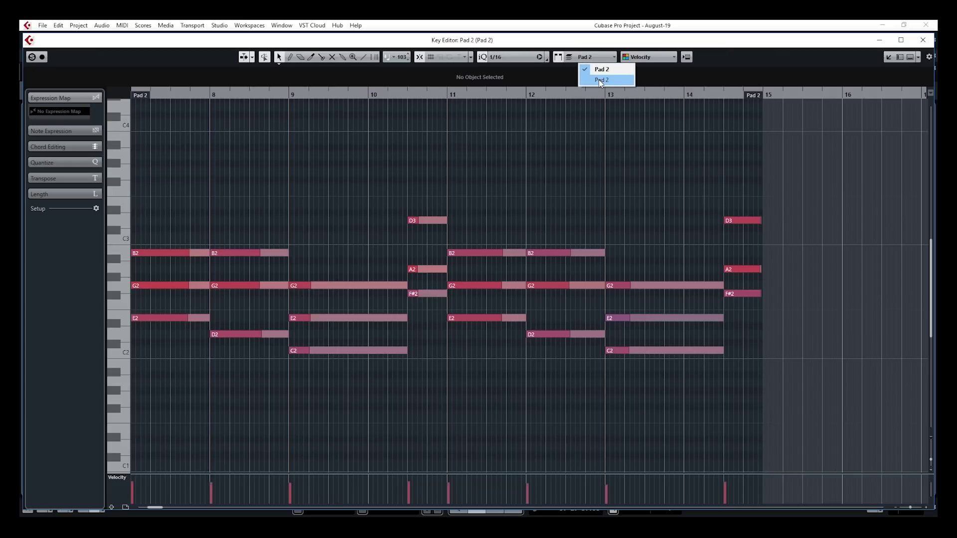
click(601, 81)
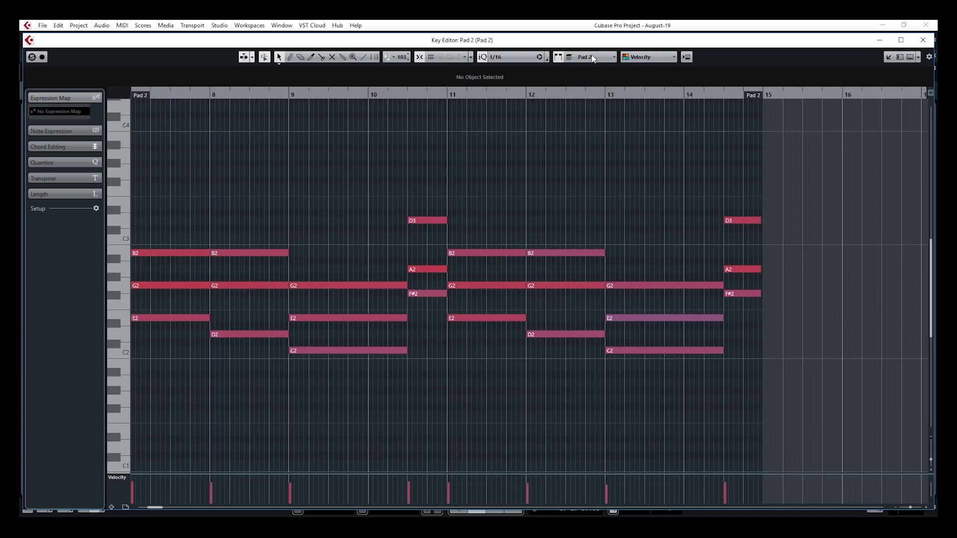
click(591, 57)
click(596, 70)
click(592, 57)
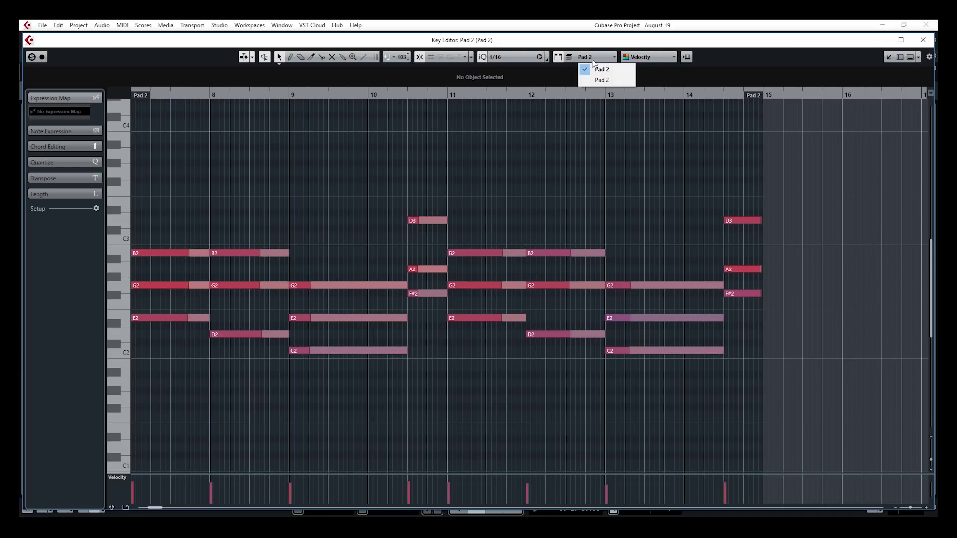
click(604, 79)
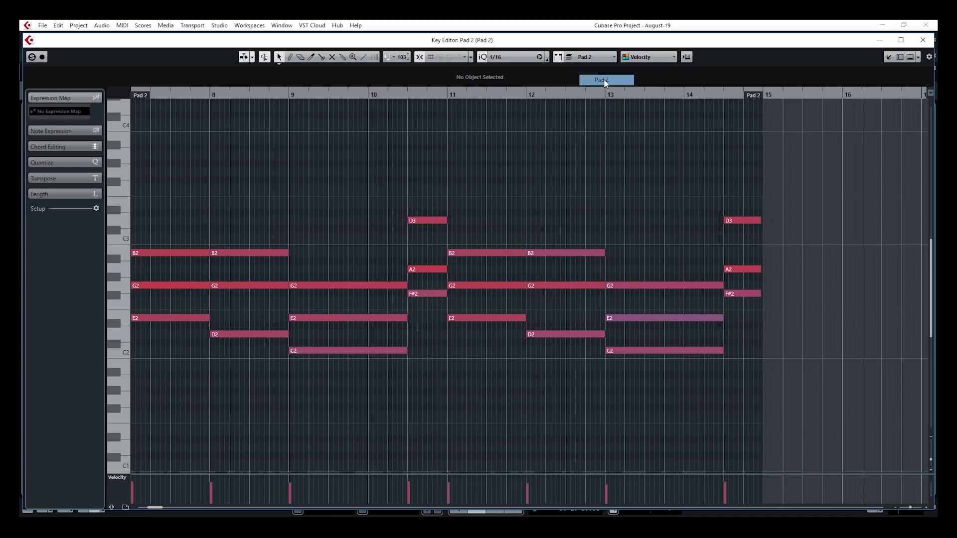
click(923, 40)
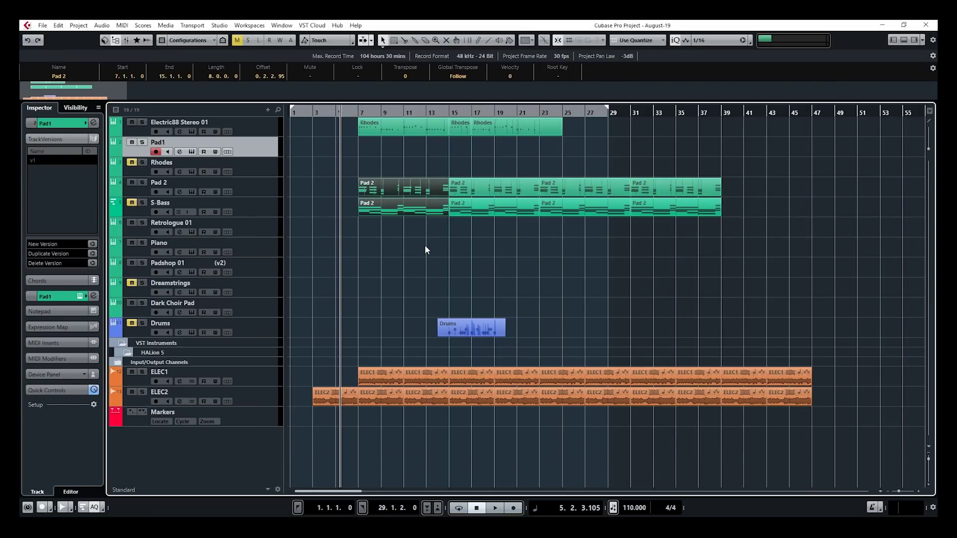
- Open the in-place editor on the Pad 2 track and enlarge its notes from bar 7 onward
click(345, 182)
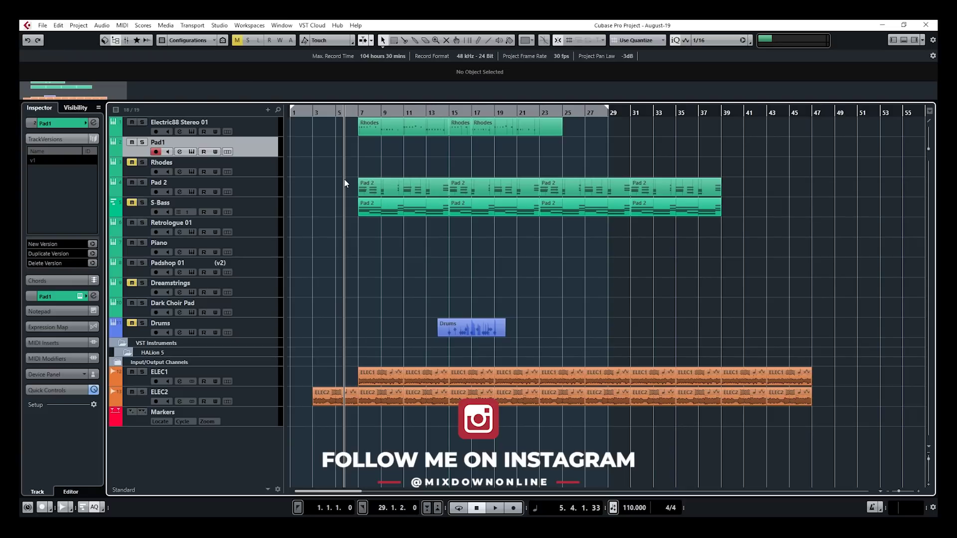
click(273, 188)
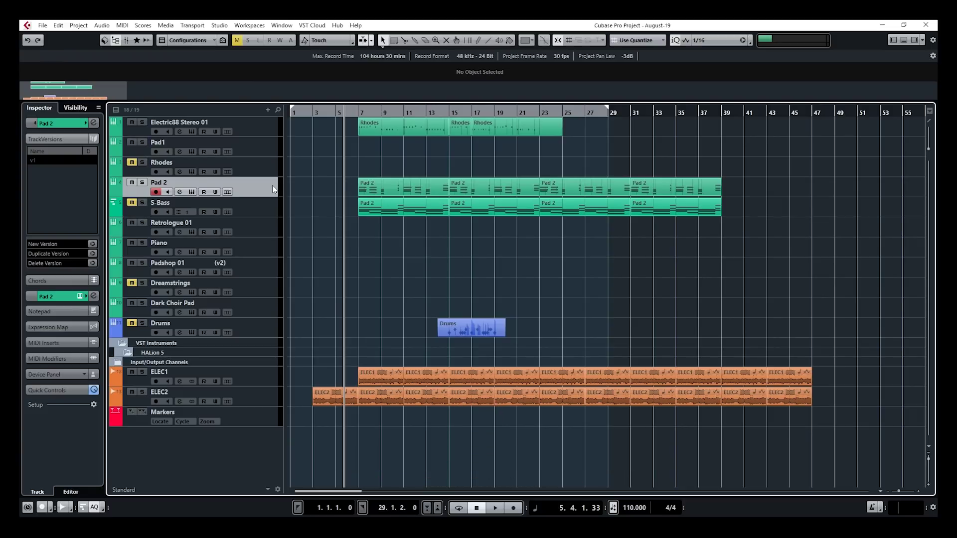
click(268, 208)
click(264, 195)
key(ctrl+shift+i)
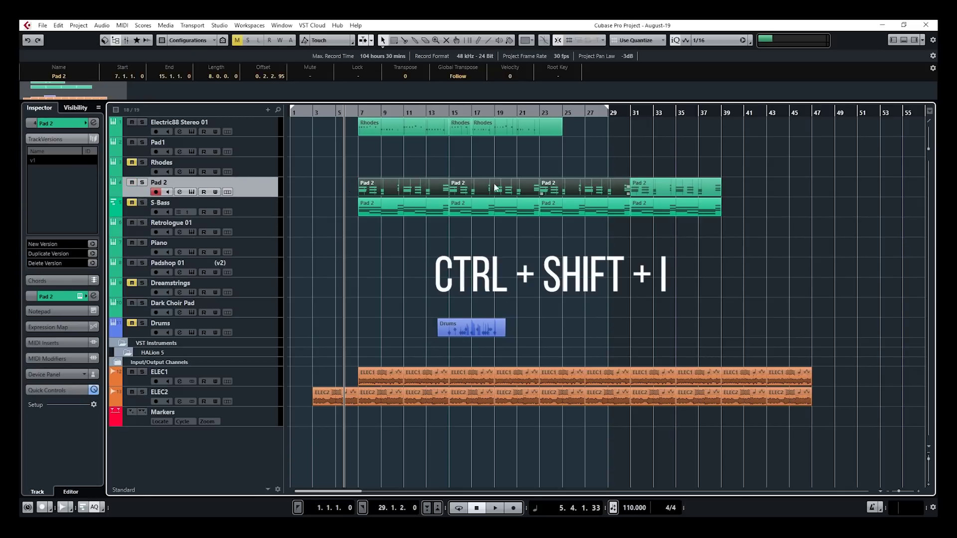
click(321, 186)
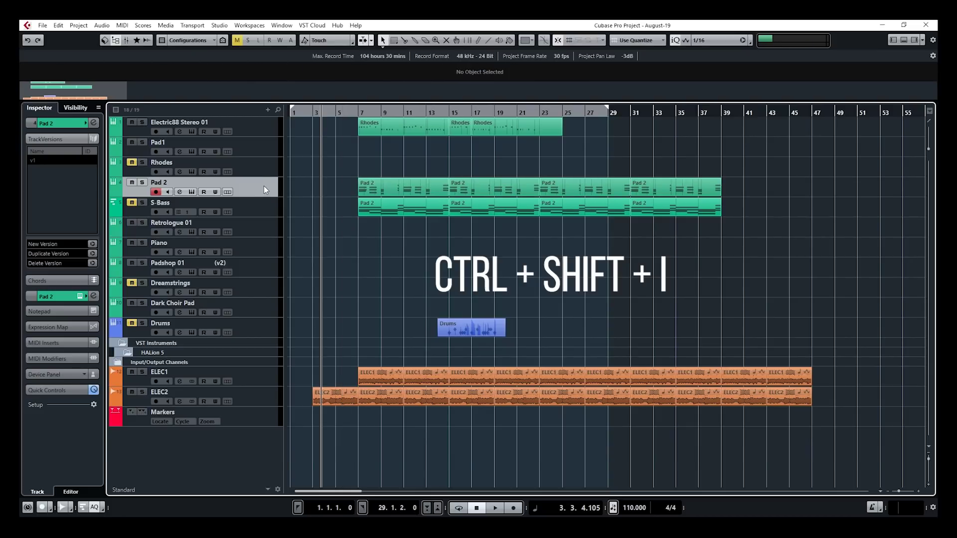
key(ctrl+shift+i)
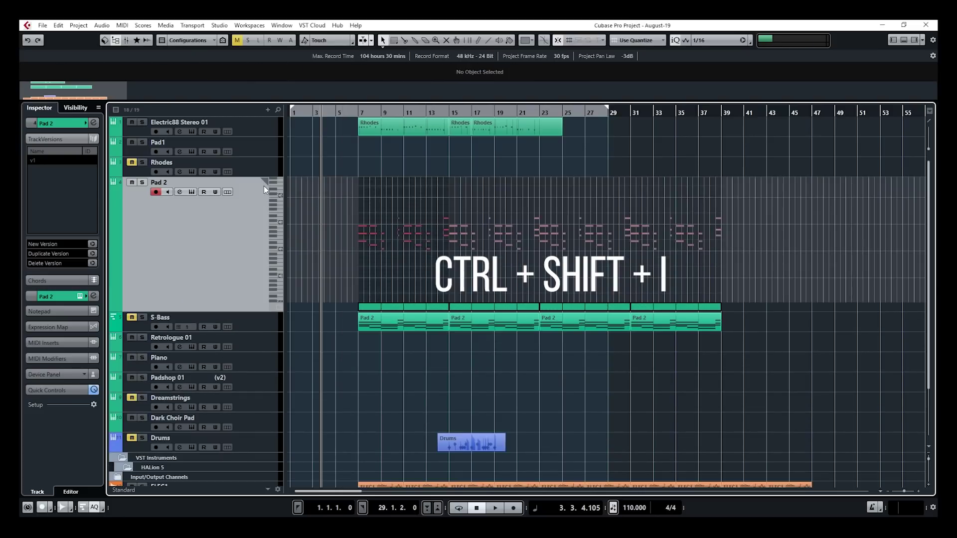
scroll(349, 227, up, 5)
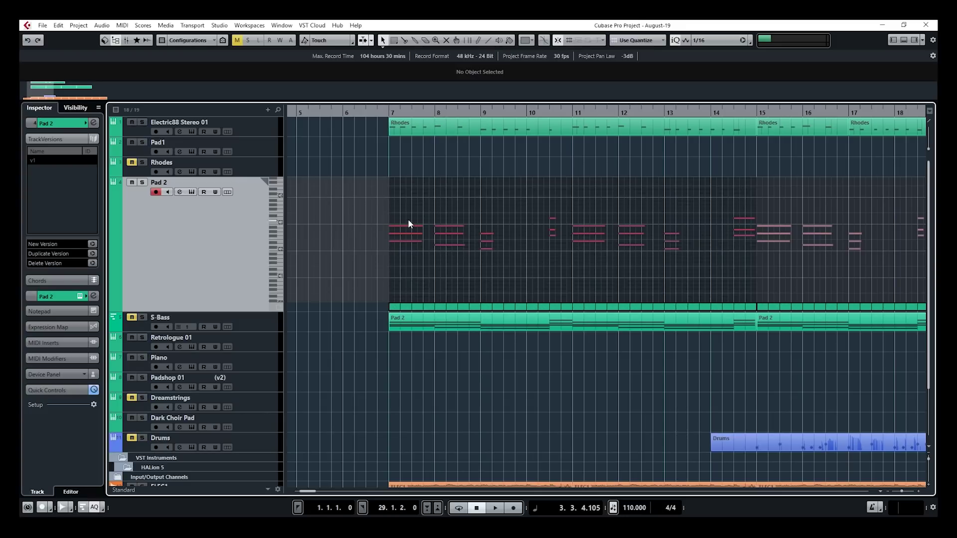
scroll(408, 221, up, 2)
scroll(409, 222, up, 2)
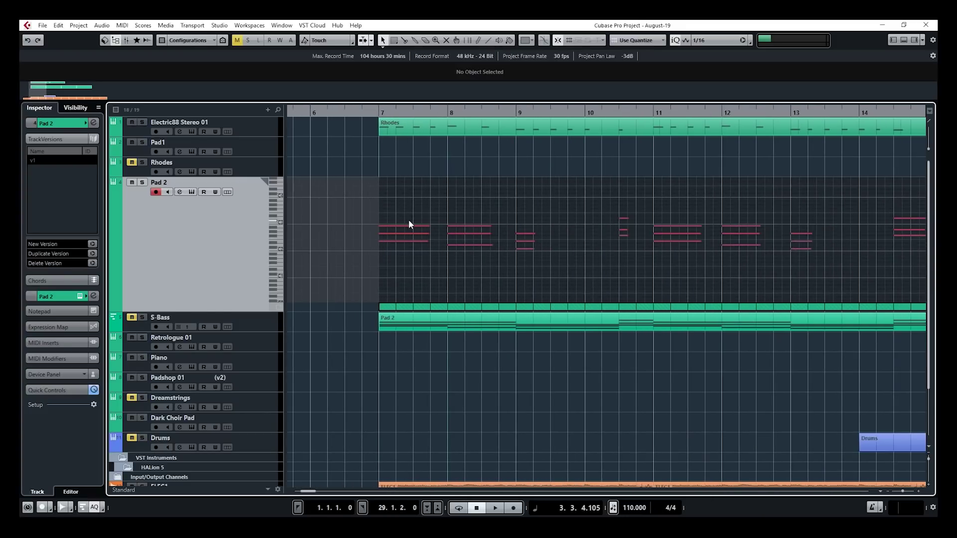
- Open the in-place editor on the S-Bass track as well and enlarge the notes of both tracks from bar 7
click(254, 329)
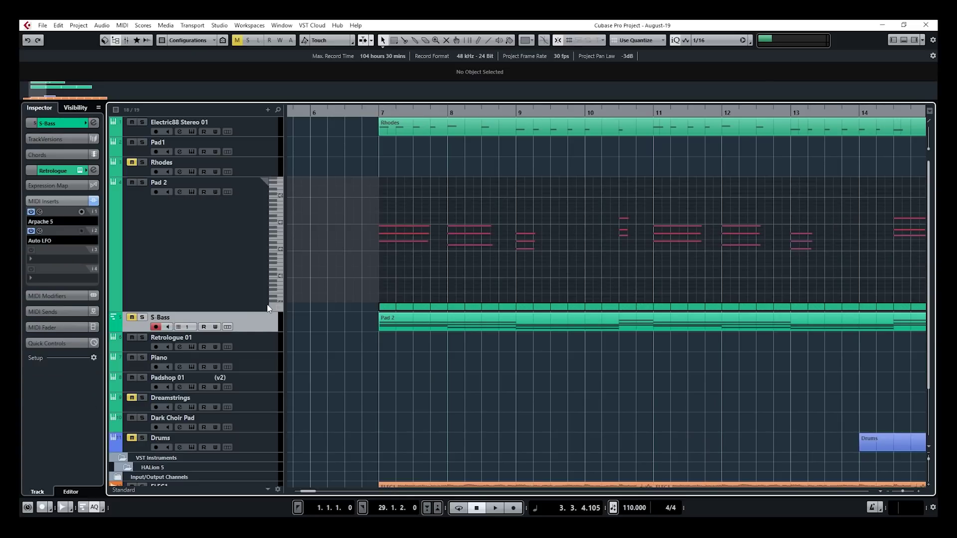
click(233, 327)
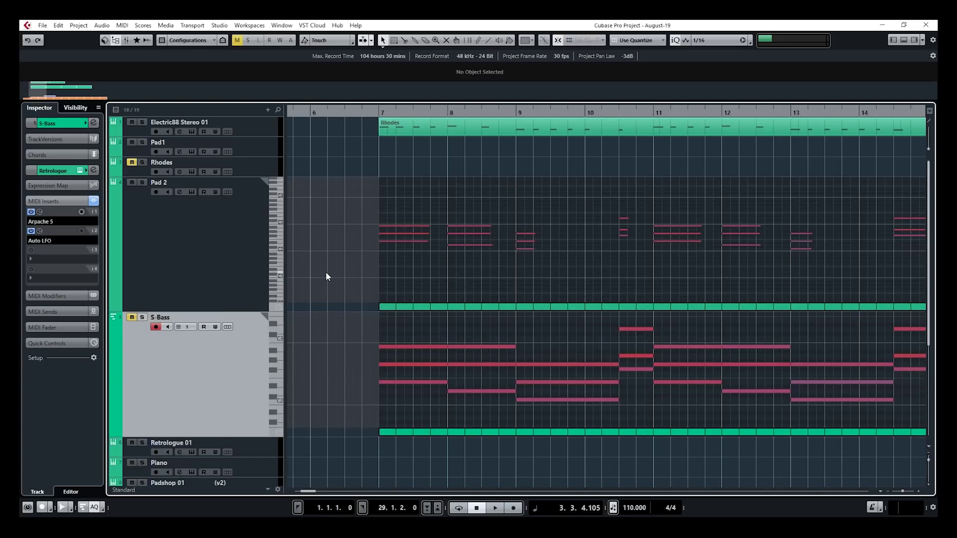
scroll(326, 271, right, 4)
scroll(325, 271, left, 2)
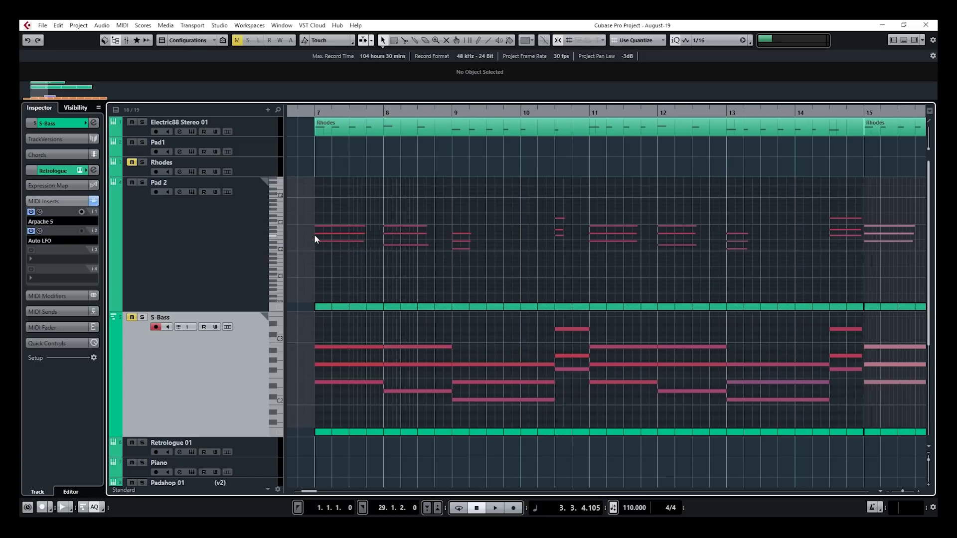
scroll(315, 235, up, 3)
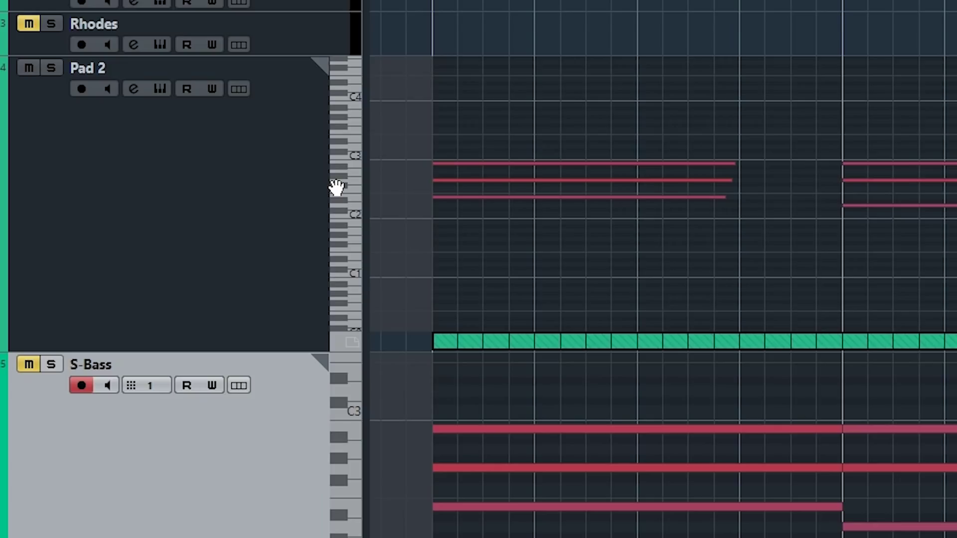
- Adjust the vertical note scale of Pad 2's in-place editor and show about bars 5 to 25 of both tracks
drag(337, 188, 368, 195)
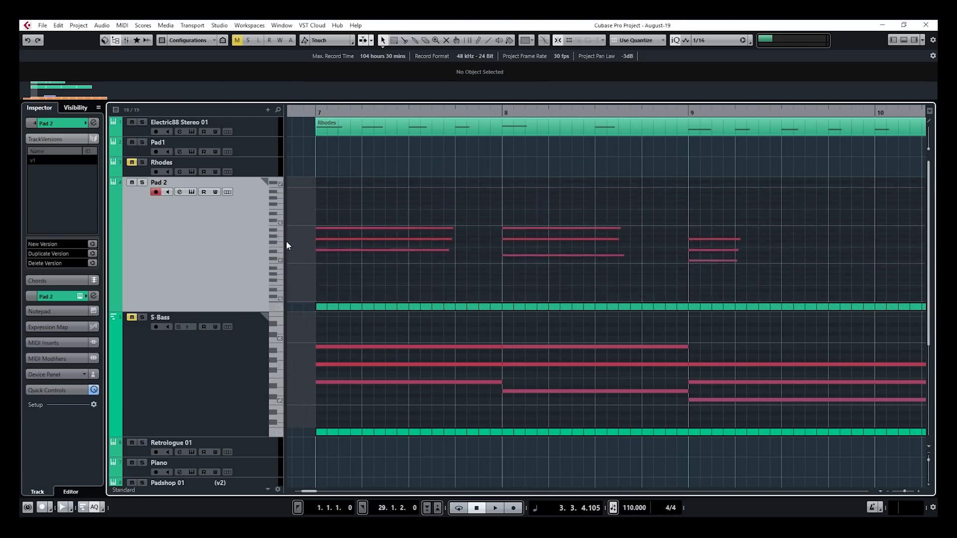
drag(286, 245, 350, 248)
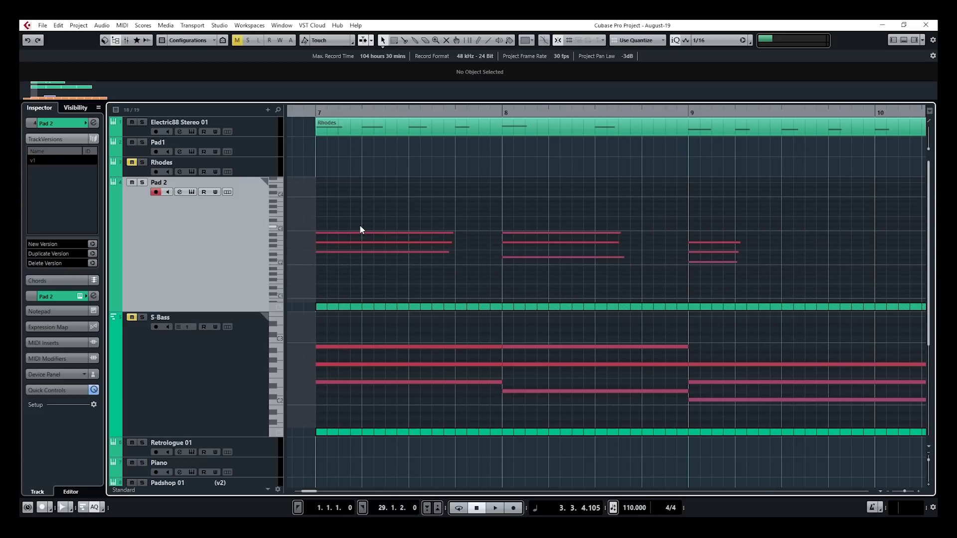
scroll(360, 229, down, 2)
scroll(360, 230, up, 4)
scroll(361, 231, down, 3)
scroll(360, 230, down, 5)
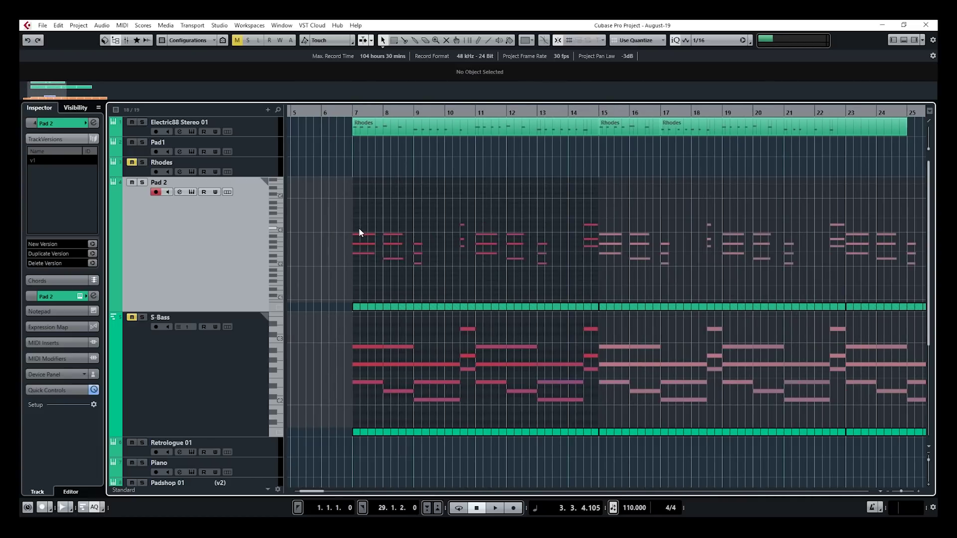
- Open the static toolbar of Pad 2's in-place editor, move it up over the Pad1 and Rhodes tracks, and close it again
scroll(375, 234, right, 3)
scroll(374, 234, left, 4)
scroll(374, 234, right, 1)
scroll(414, 225, left, 2)
scroll(411, 223, right, 4)
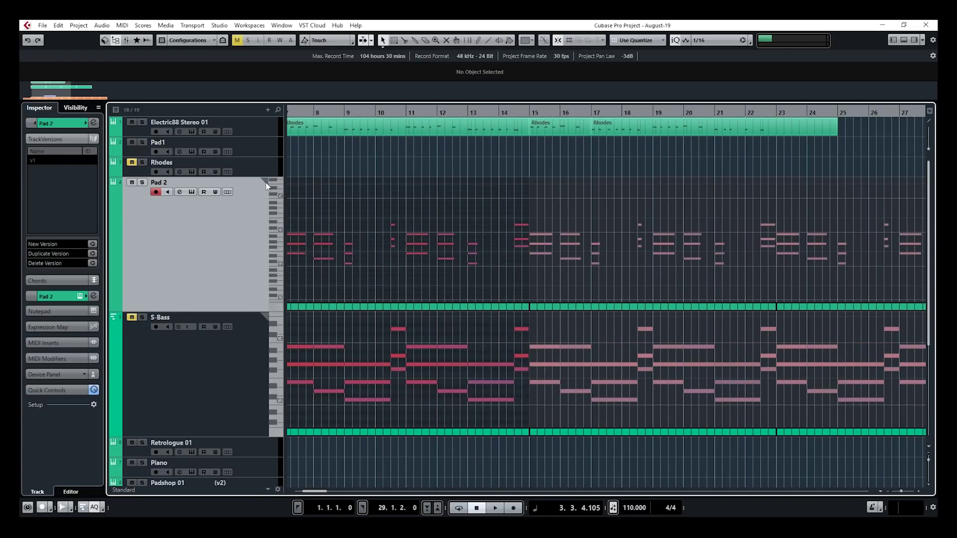
mouse_move(265, 182)
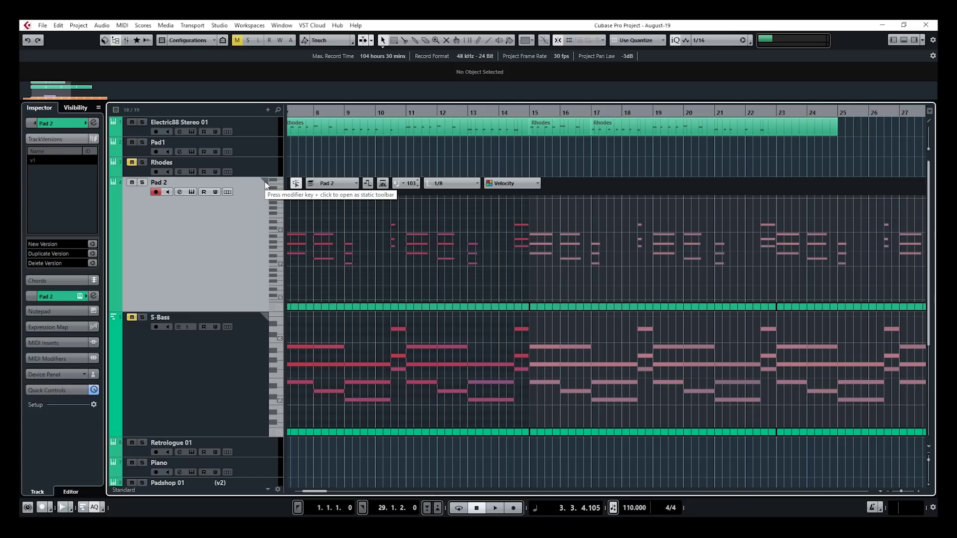
ctrl+click(264, 181)
drag(589, 193, 561, 163)
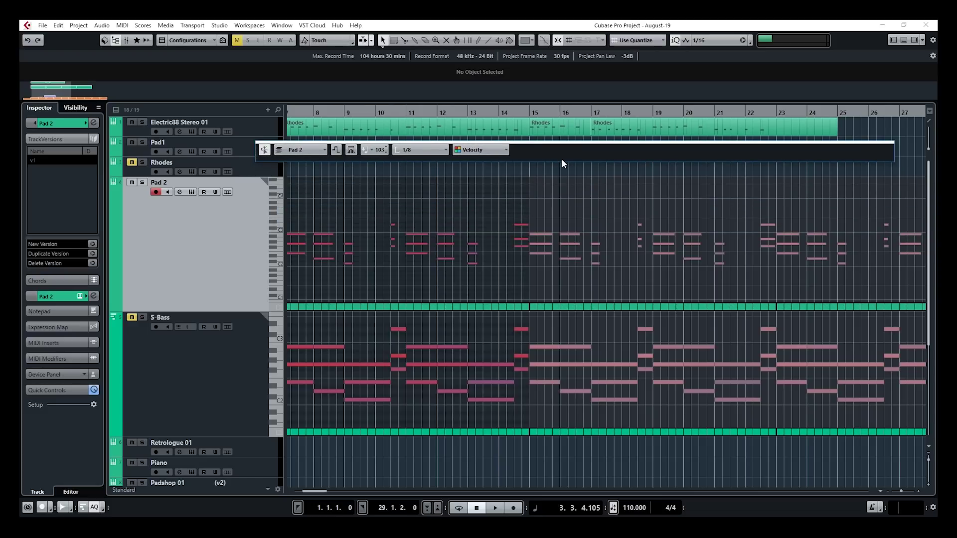
ctrl+click(265, 180)
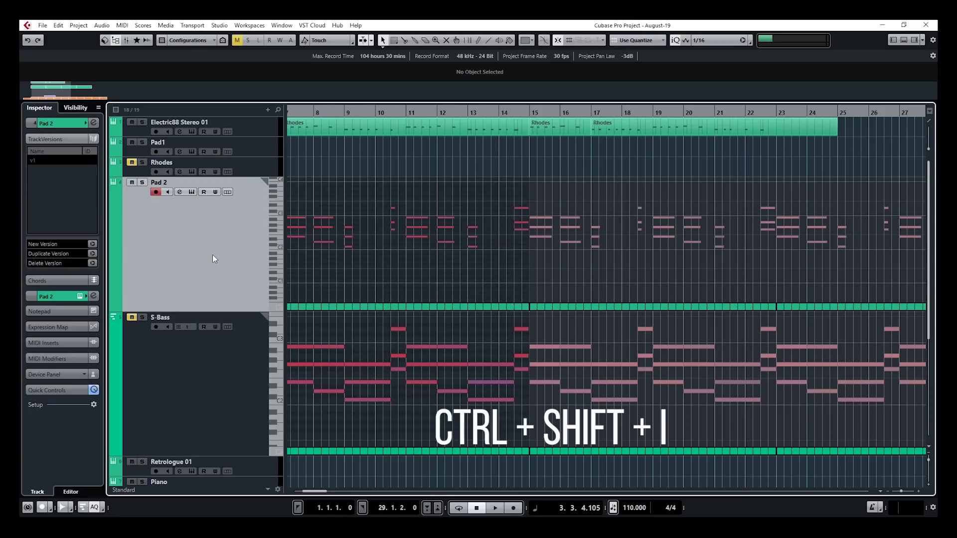
- Close the in-place editors on the Pad 2 and S-Bass tracks
key(ctrl+shift+i)
click(201, 386)
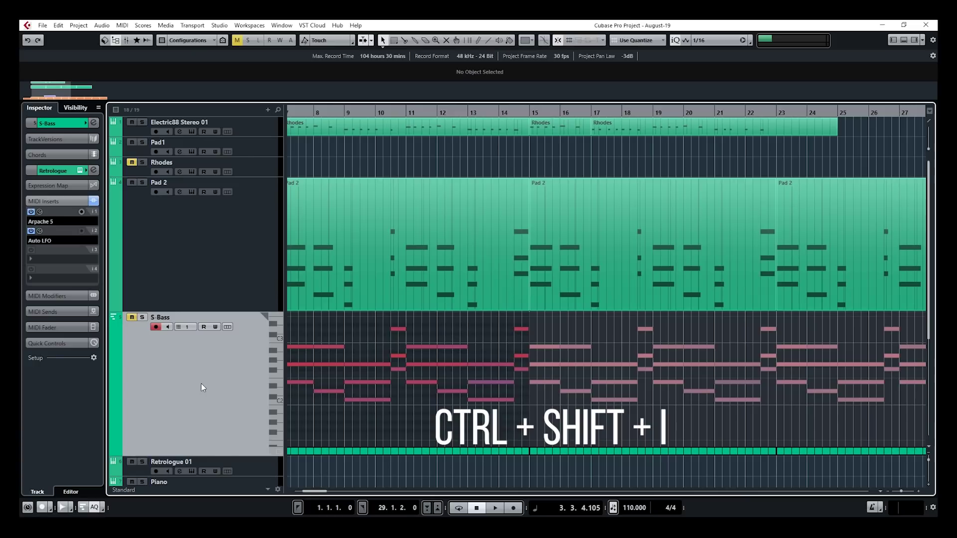
key(ctrl+shift+i)
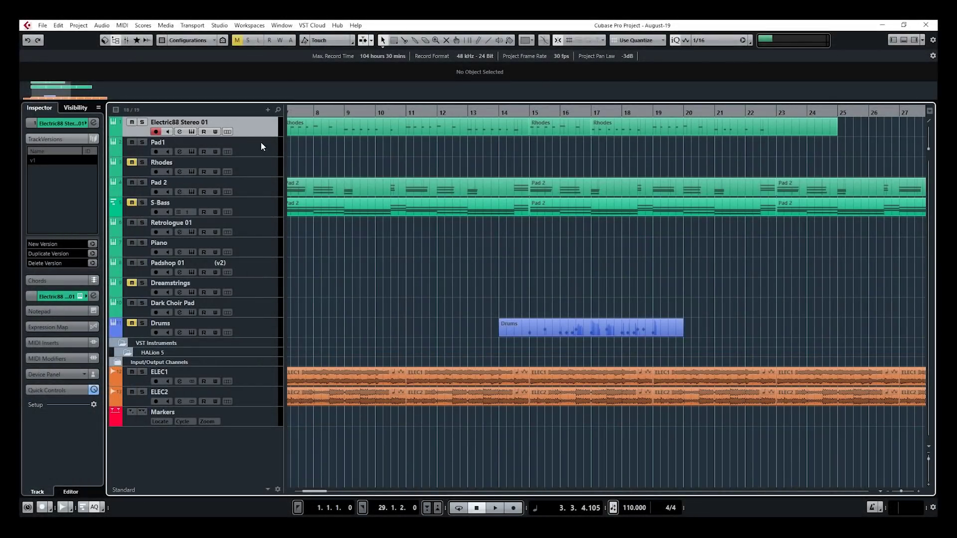
- Select the Pad 2 track and enable Enlarge Selected Track in the Project & MixConsole editing preferences
click(258, 182)
click(261, 199)
click(260, 192)
click(43, 25)
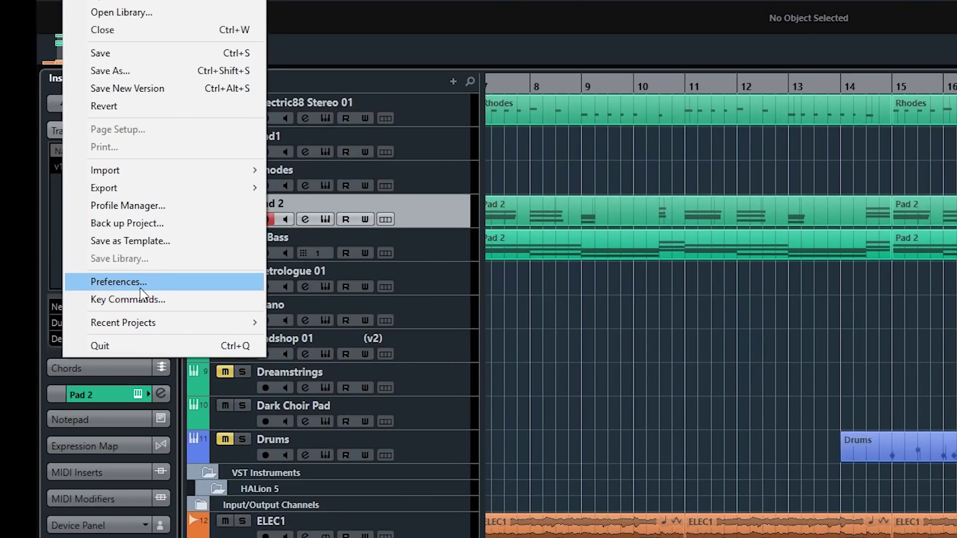
click(141, 286)
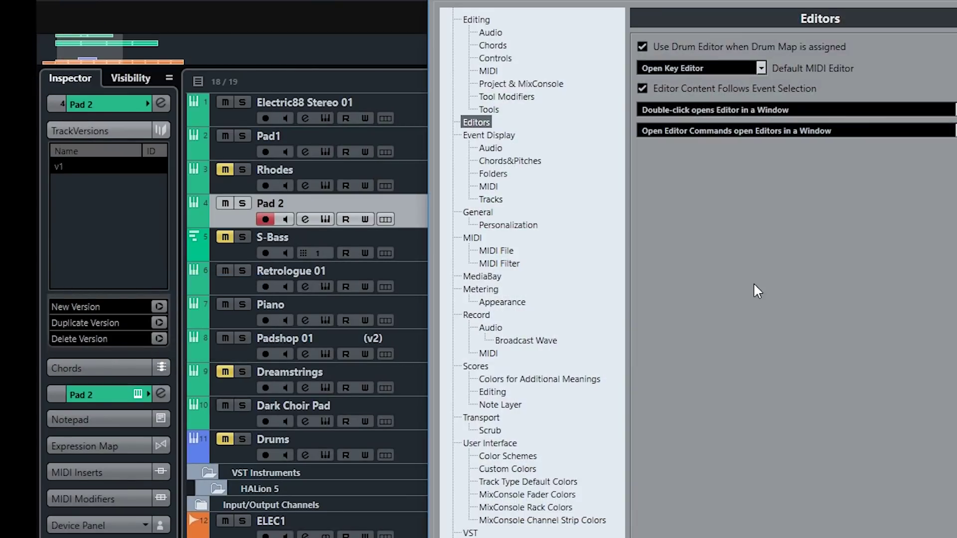
click(504, 86)
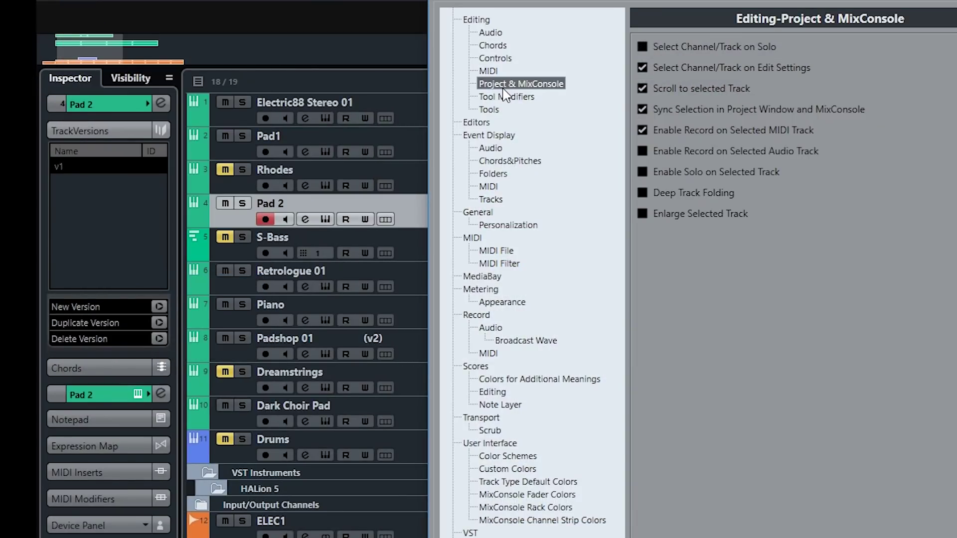
click(643, 214)
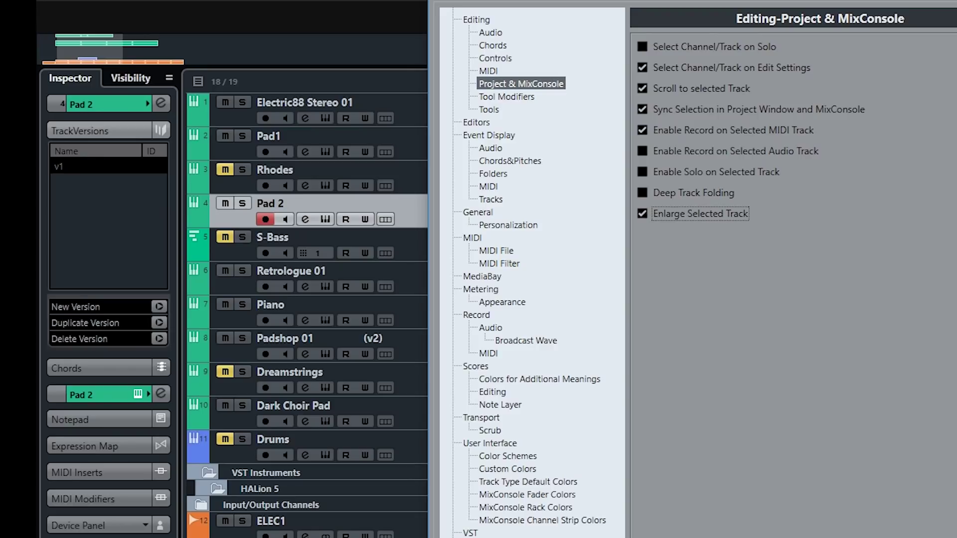
key(Return)
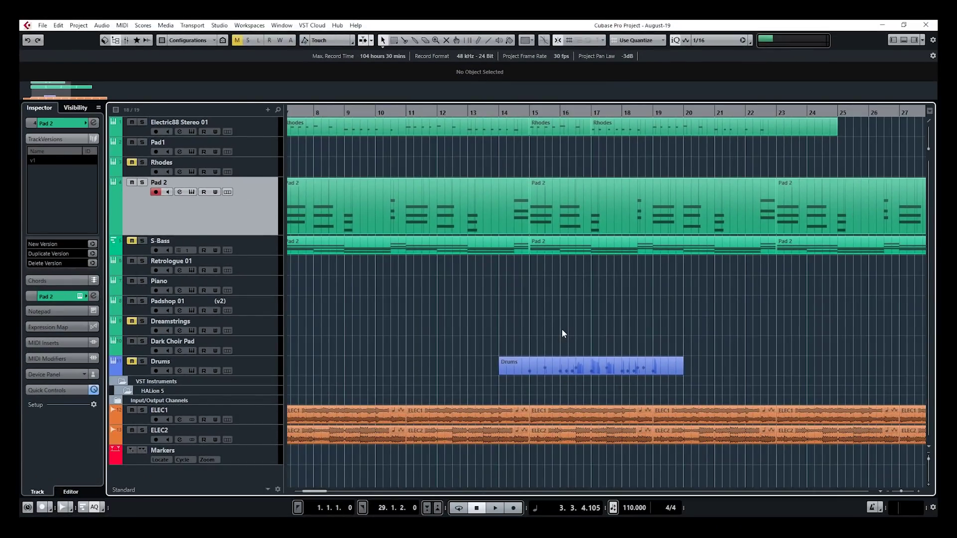
- Select Rhodes, S-Bass and Retrologue 01 in turn, then return to Pad 2, to check the automatic track enlargement
click(250, 170)
click(250, 223)
click(255, 263)
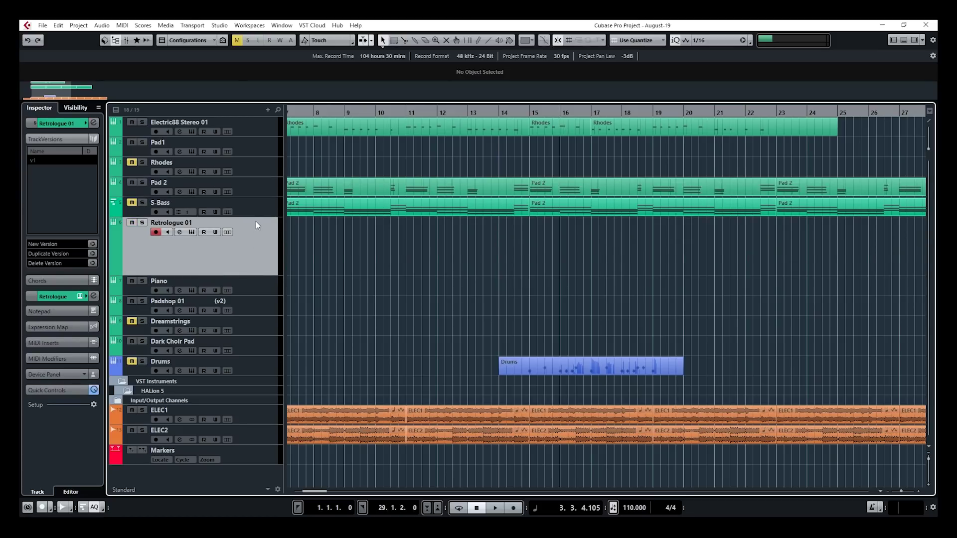
click(251, 205)
click(249, 189)
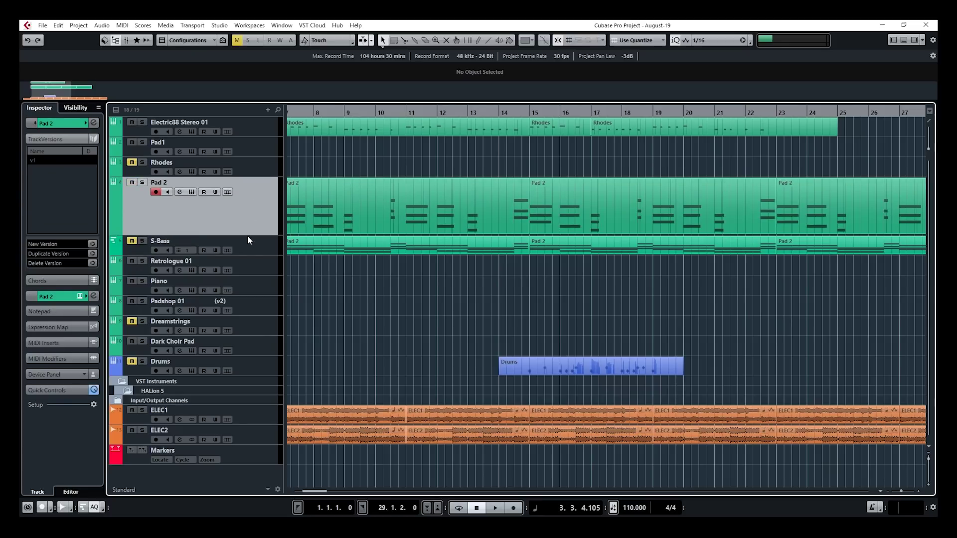
- Increase the height used for the enlarged track and try it on Retrologue 01, S-Bass and Pad 2
click(255, 175)
click(249, 310)
click(258, 337)
click(262, 357)
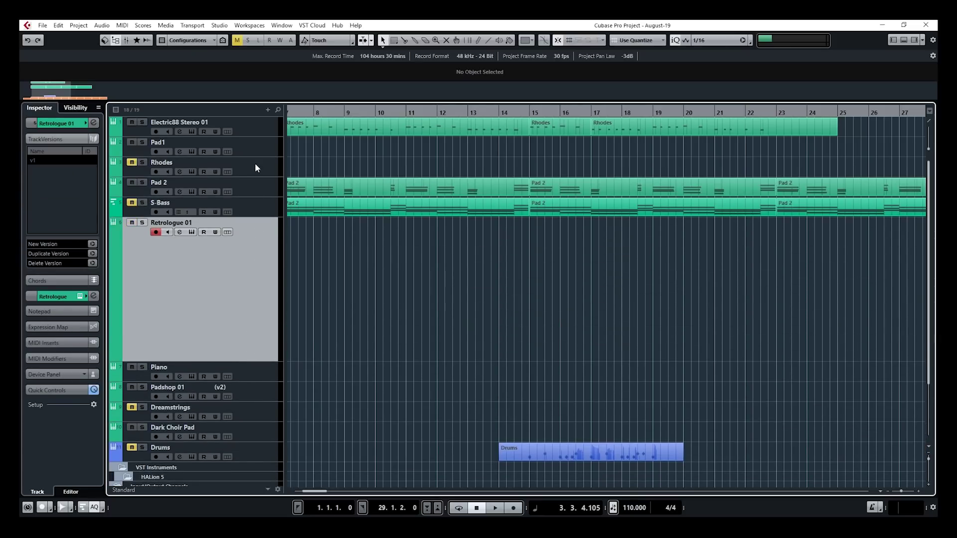
click(255, 168)
click(265, 331)
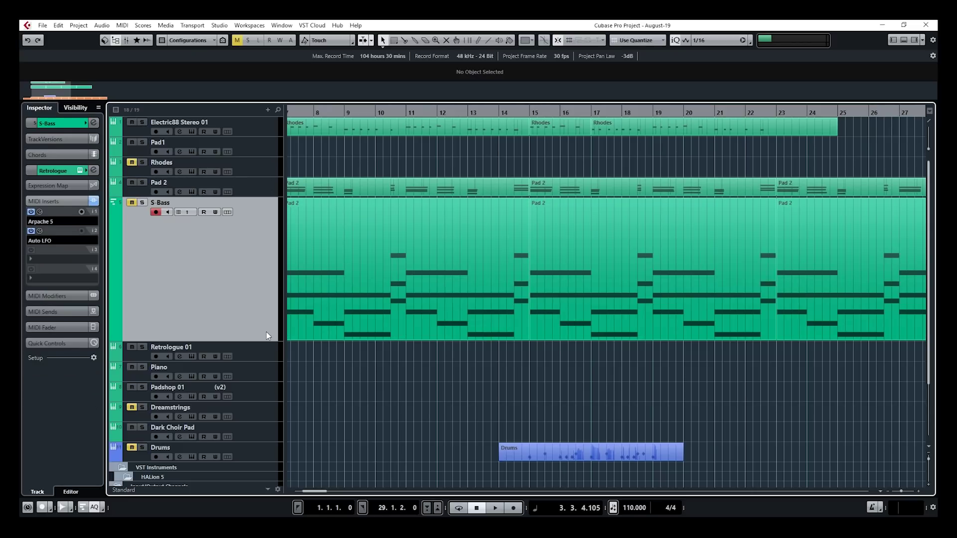
click(251, 183)
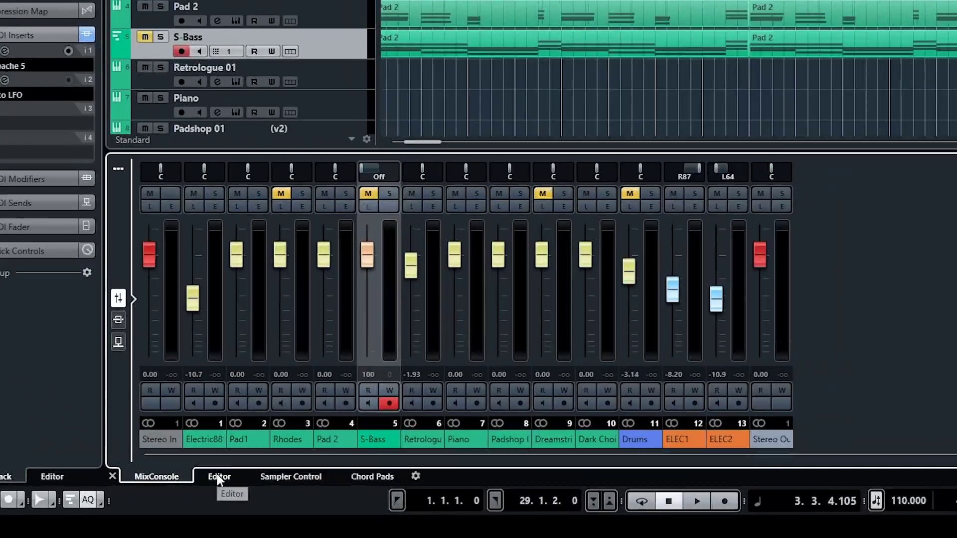
- Show the lower zone's Editor, Sampler Control and Chord Pads pages one after another and return to the MixConsole
click(218, 476)
click(178, 452)
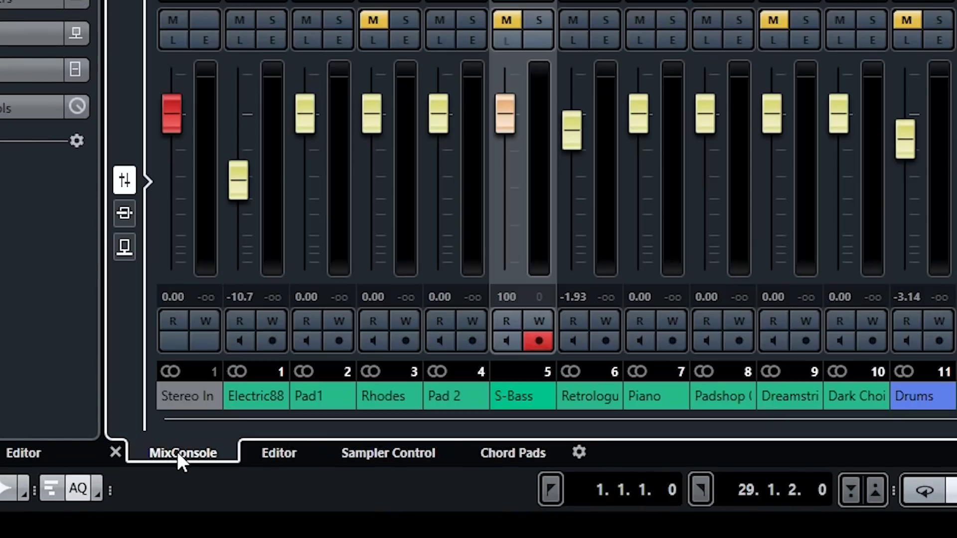
click(270, 453)
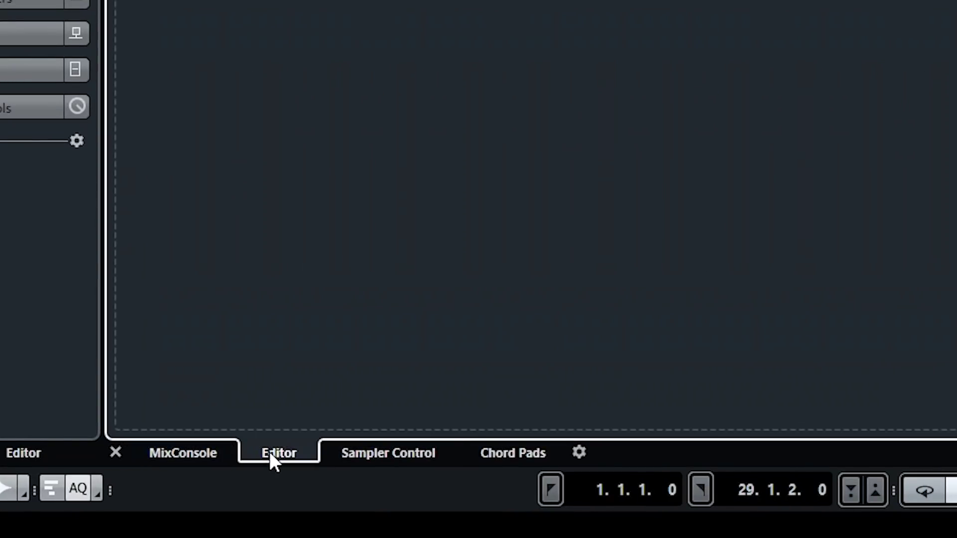
click(375, 453)
click(493, 460)
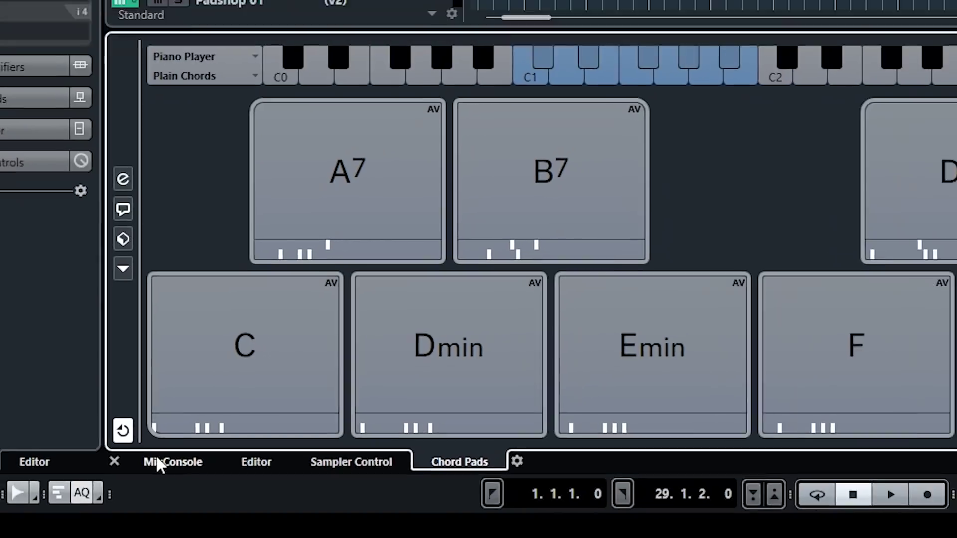
click(183, 452)
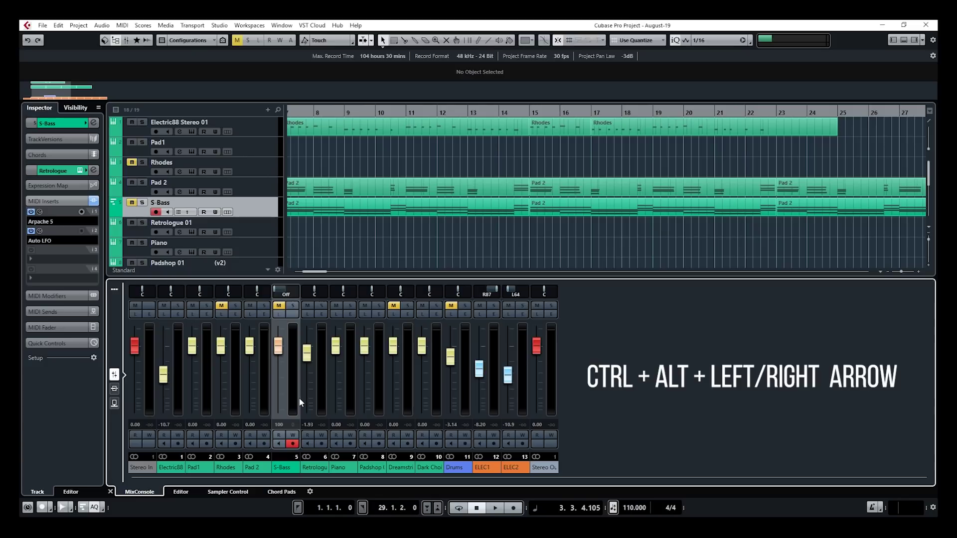
- Cycle the lower zone repeatedly from the MixConsole through to Chord Pads and back, ending on the MixConsole
key(ctrl+alt+Right)
key(ctrl+alt+Right)
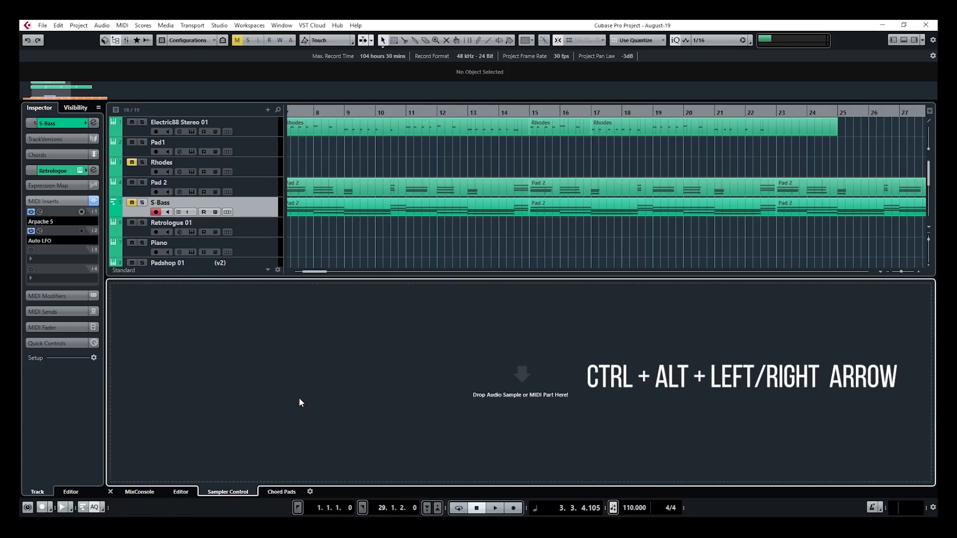
key(ctrl+alt+Right)
key(ctrl+alt+Left)
key(ctrl+alt+Left)
key(ctrl+alt+Left)
key(ctrl+alt+Left)
key(ctrl+alt+Left)
key(ctrl+alt+Left)
key(ctrl+alt+Left)
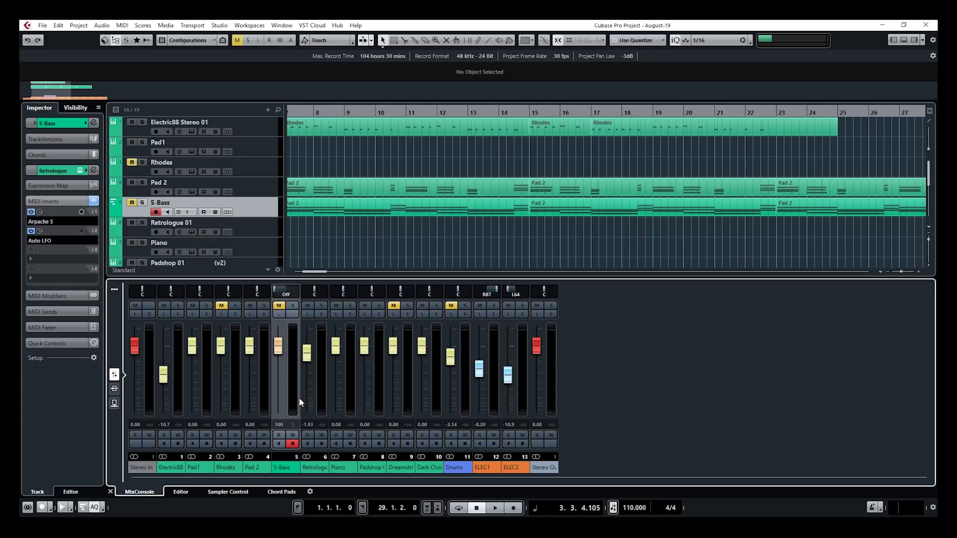
key(ctrl+alt+Right)
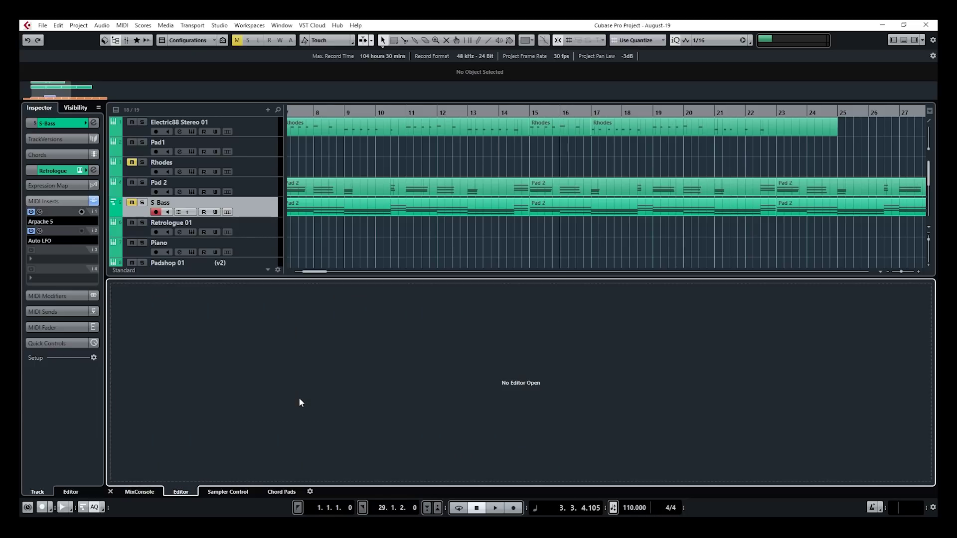
key(ctrl+alt+Right)
key(ctrl+alt+Right)
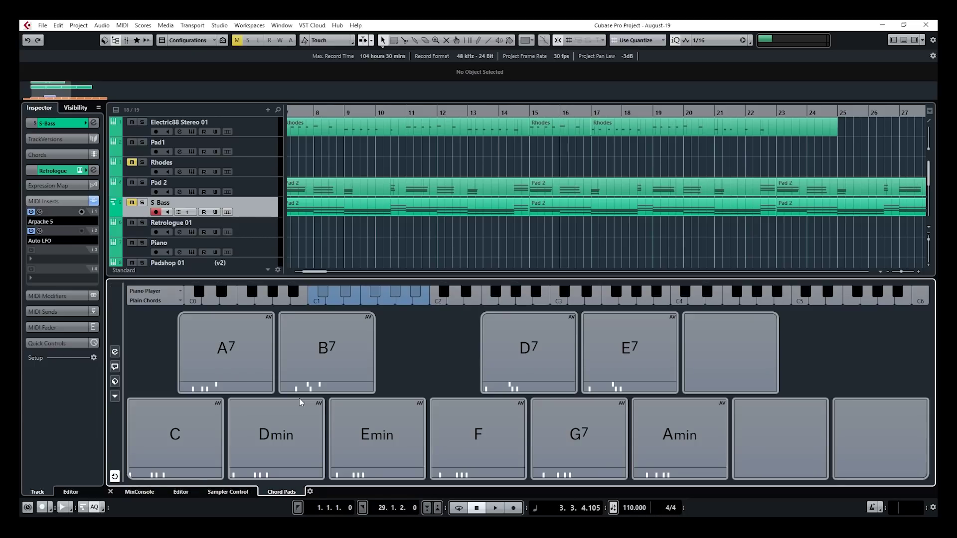
key(ctrl+alt+Left)
key(ctrl+alt+Left)
key(ctrl+alt+Left)
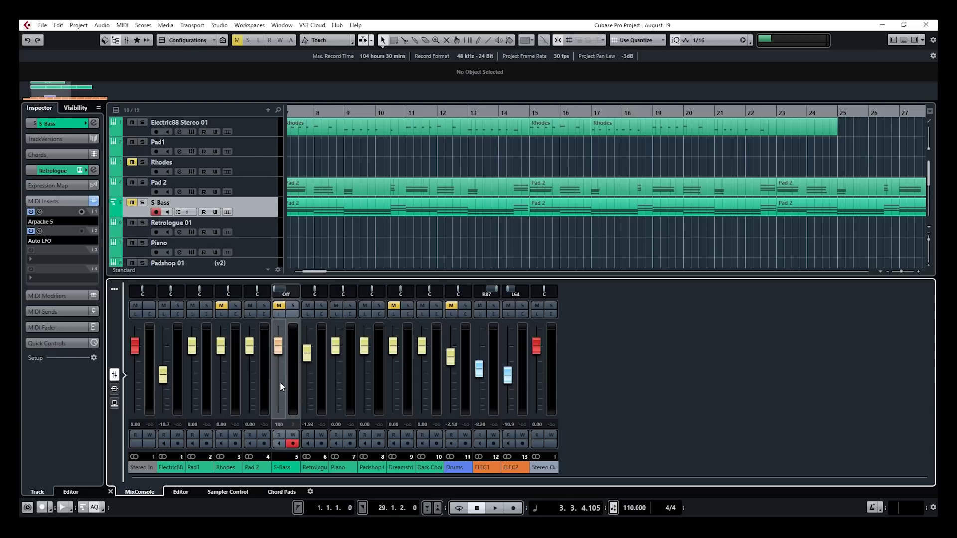
- Switch the lower-zone MixConsole between its inserts, sends and fader views, ending on the faders
click(115, 388)
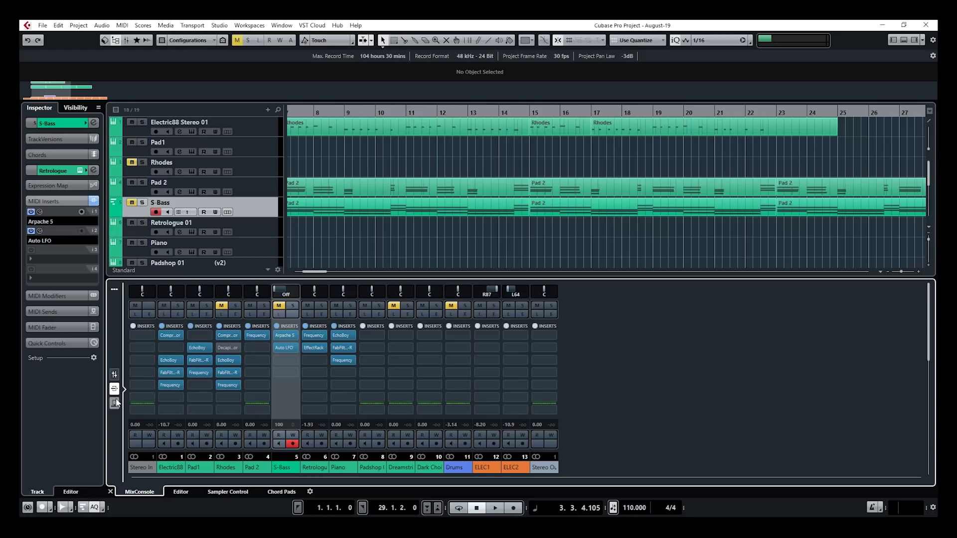
click(115, 403)
click(115, 388)
click(115, 374)
click(115, 390)
click(115, 375)
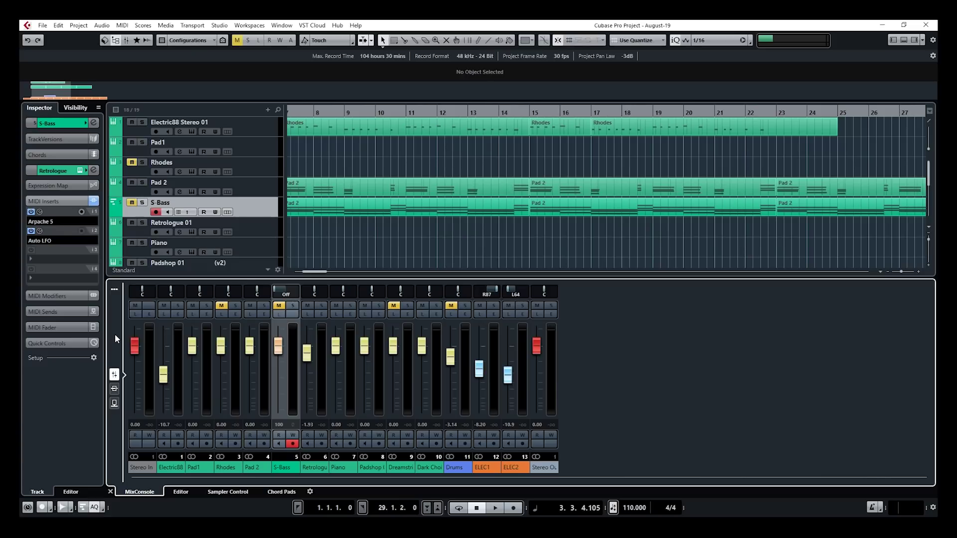
- Step the lower-zone MixConsole down and up through its fader, inserts and sends views several times, finishing on the faders
key(ctrl+alt+Down)
key(ctrl+alt+Down)
key(ctrl+alt+Up)
key(ctrl+alt+Up)
key(ctrl+alt+Down)
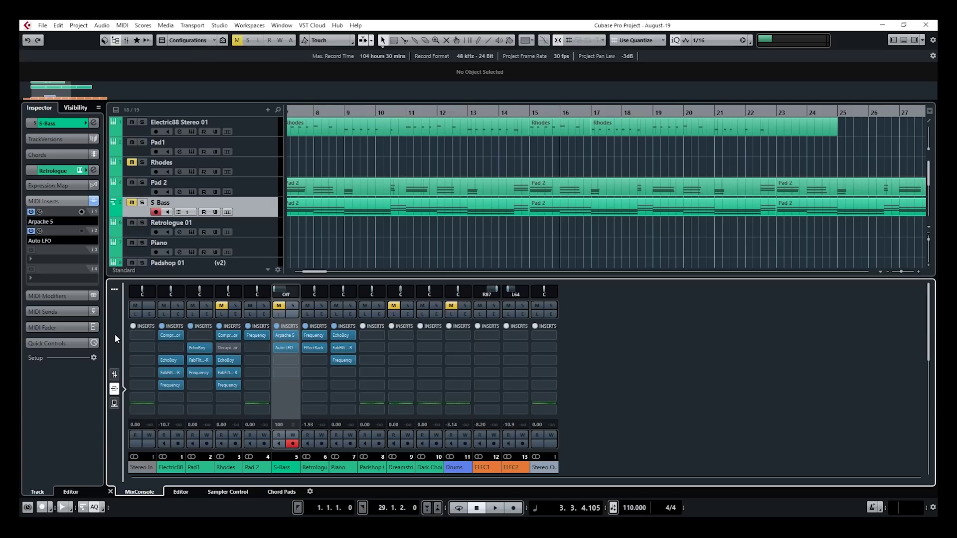
key(ctrl+alt+Up)
key(ctrl+alt+Up)
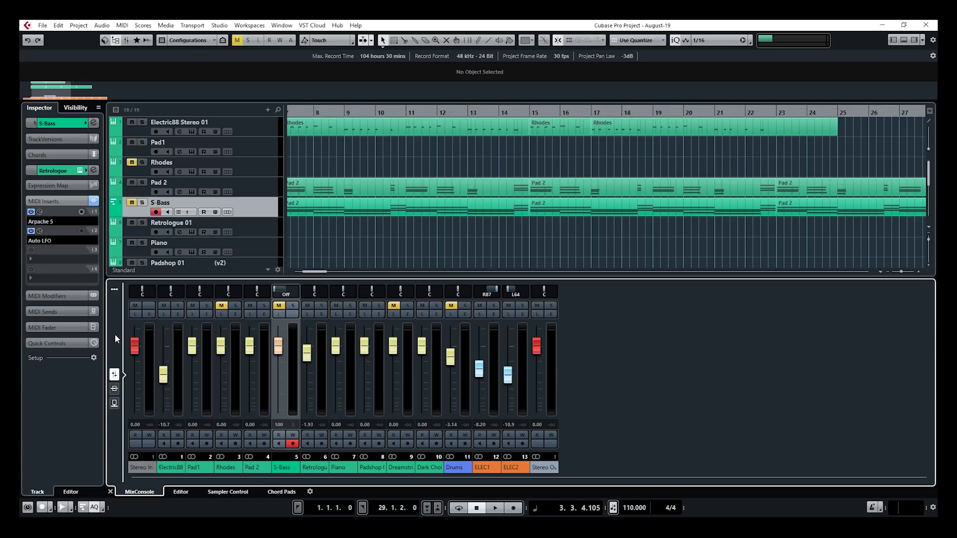
key(ctrl+alt+Down)
key(ctrl+alt+Up)
key(ctrl+alt+Down)
key(ctrl+alt+Down)
key(ctrl+alt+Up)
key(ctrl+alt+Up)
- Run the lower zone twice from the MixConsole through Editor and Sampler Control to Chord Pads and back
key(ctrl+alt+Right)
key(ctrl+alt+Right)
key(ctrl+alt+Right)
key(ctrl+alt+Left)
key(ctrl+alt+Left)
key(ctrl+alt+Left)
key(ctrl+alt+Right)
key(ctrl+alt+Right)
key(ctrl+alt+Right)
key(ctrl+alt+Left)
key(ctrl+alt+Left)
key(ctrl+alt+Left)
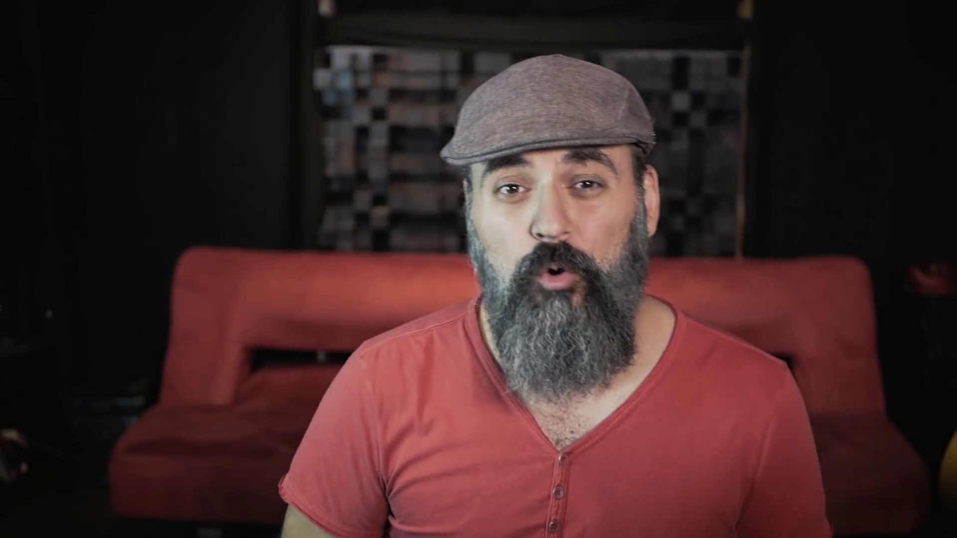